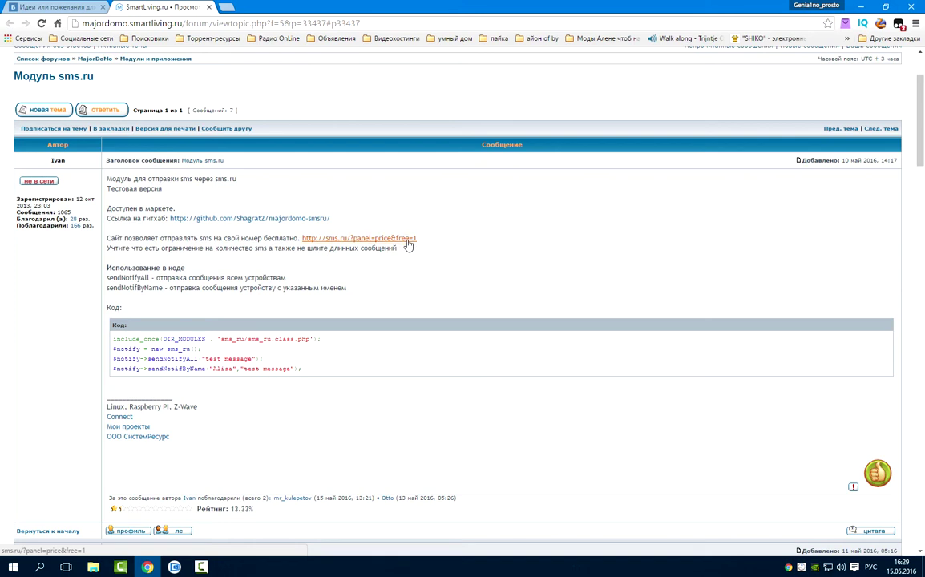
# - Open the sms.ru free SMS pricing link from the forum post in a new tab and view that page
pyautogui.rightClick(407, 241)
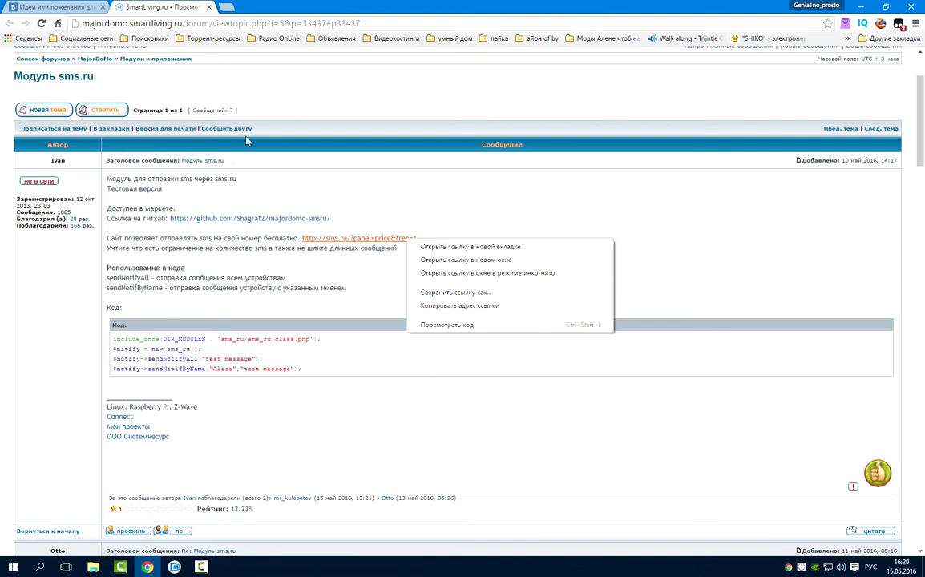
pyautogui.click(401, 278)
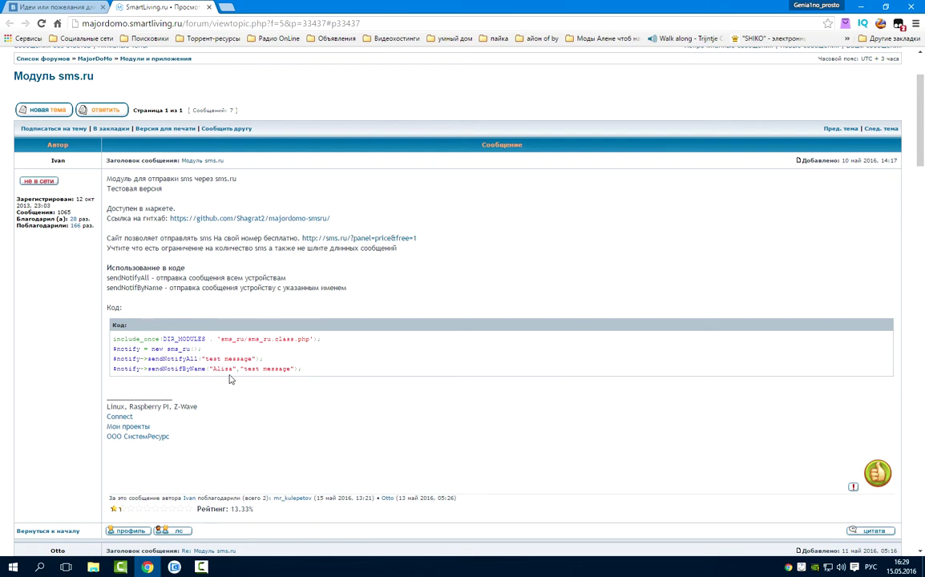
pyautogui.rightClick(351, 239)
pyautogui.click(393, 248)
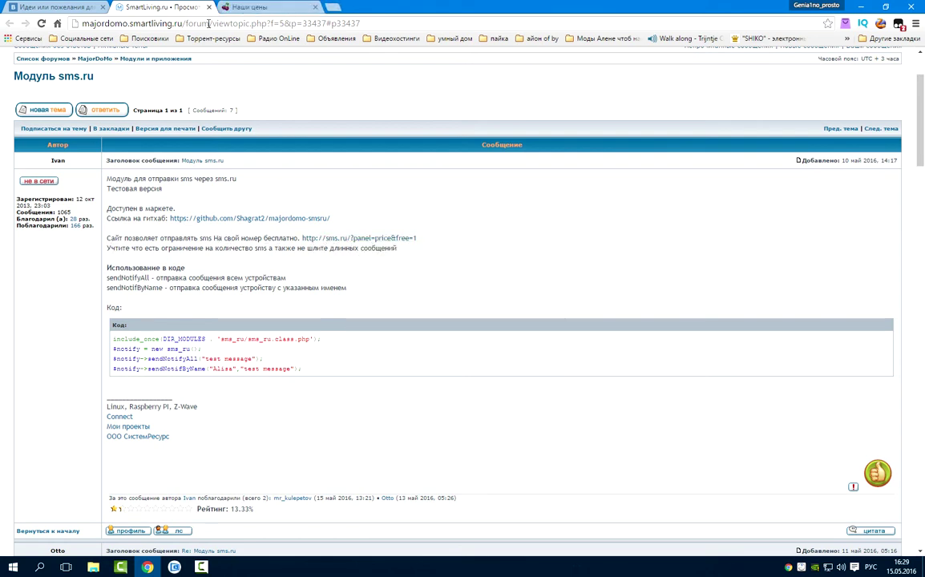
pyautogui.click(255, 7)
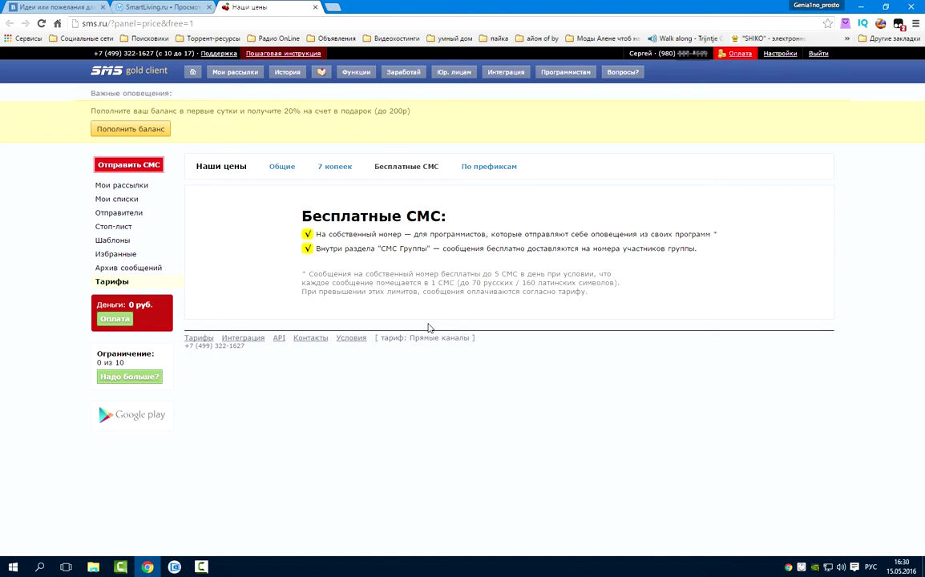
# - Go to the sms.ru account home page and copy the api_id key for external programs
pyautogui.click(192, 72)
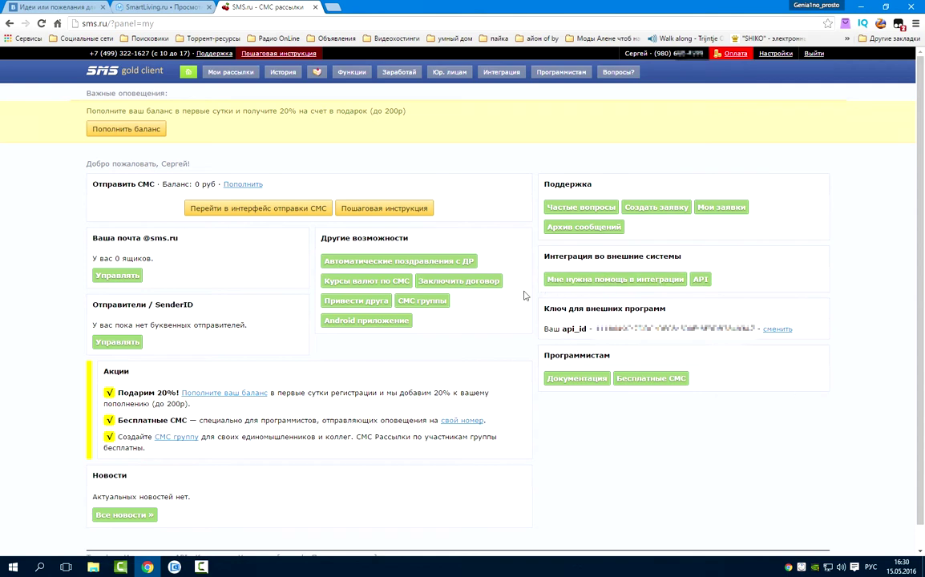
pyautogui.moveTo(596, 329)
pyautogui.mouseDown()
pyautogui.moveTo(608, 329)
pyautogui.moveTo(596, 329)
pyautogui.mouseUp()
pyautogui.moveTo(595, 329); pyautogui.dragTo(756, 330)
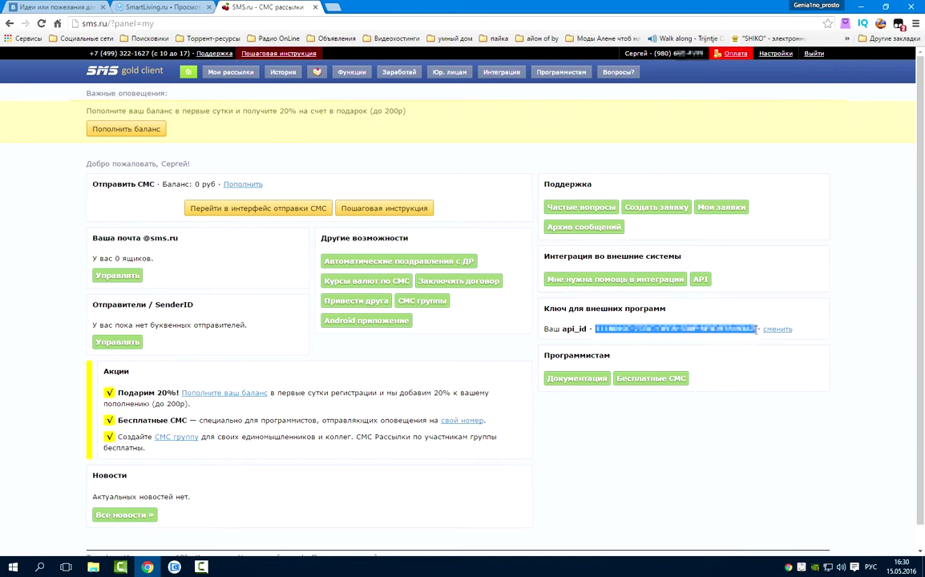
pyautogui.rightClick(752, 327)
pyautogui.click(750, 336)
# - Open the MajorDoMo control panel at 192.168.1.10 in a new browser tab
pyautogui.click(332, 8)
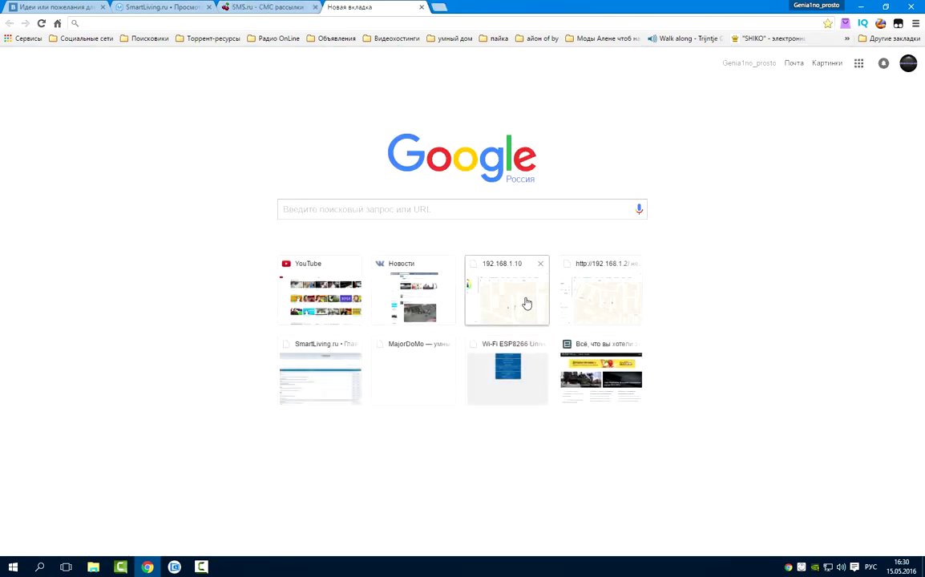
pyautogui.click(527, 301)
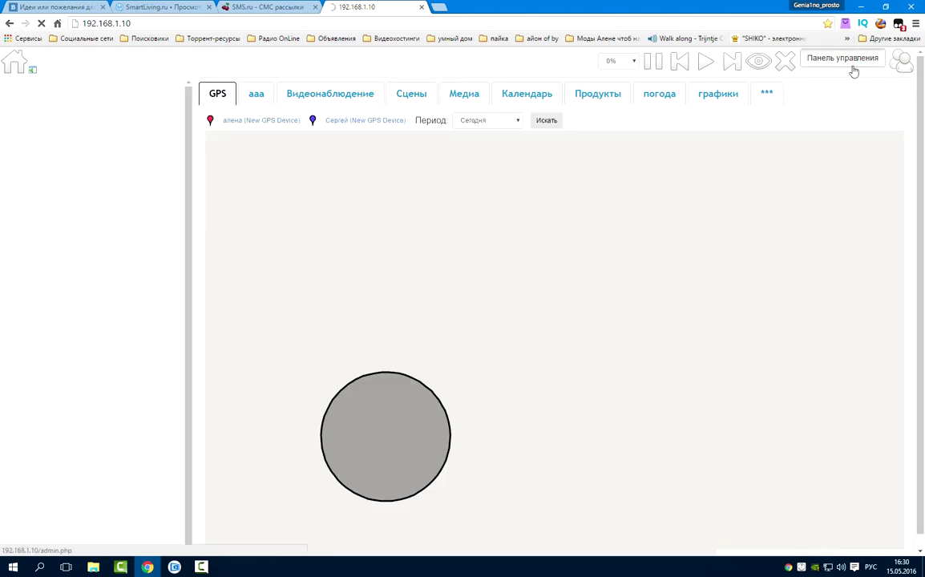
pyautogui.click(853, 68)
# - Look up the SMS.RU module in the add-on market (Маркет дополнений)
pyautogui.scroll(-4, 161, 347)
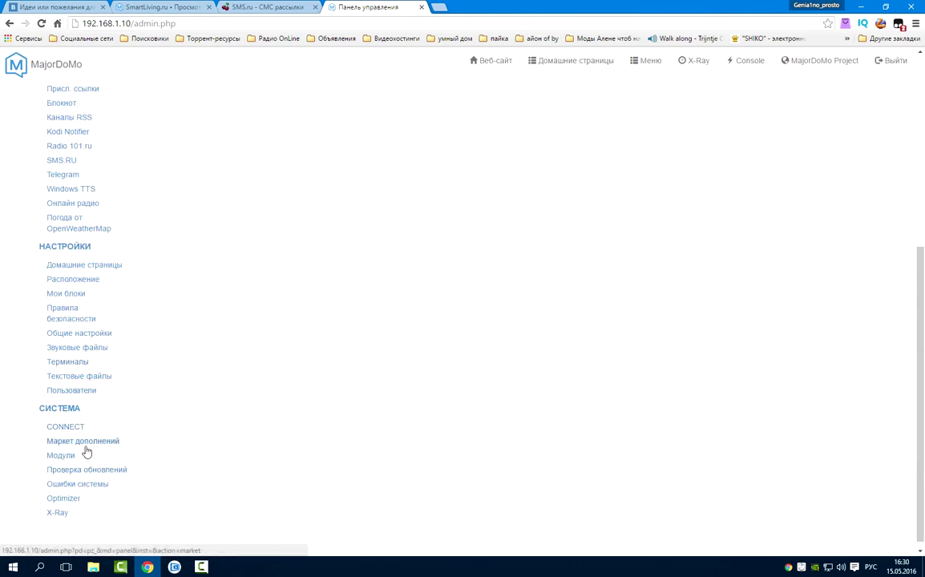
pyautogui.click(84, 447)
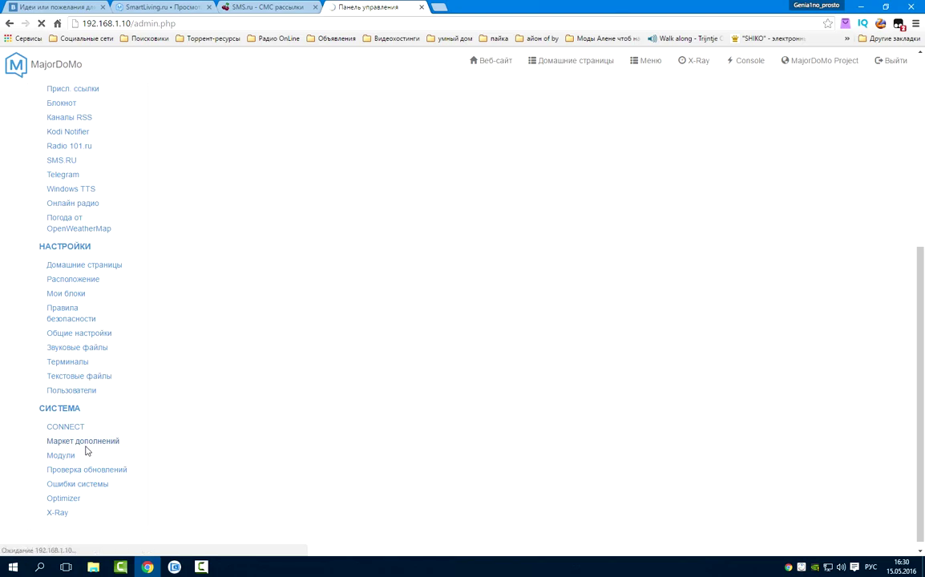
pyautogui.scroll(-2, 329, 346)
pyautogui.scroll(-1, 337, 351)
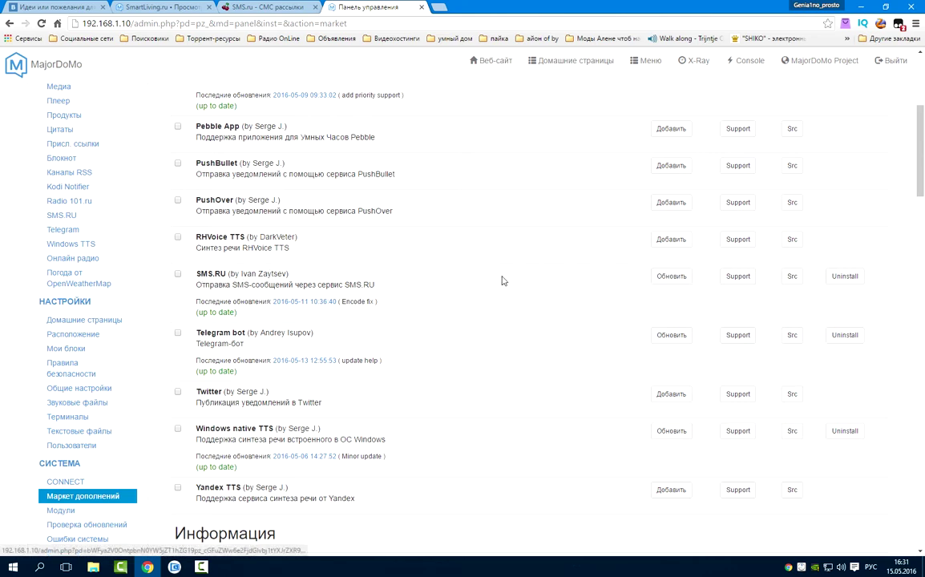
pyautogui.scroll(2, 276, 323)
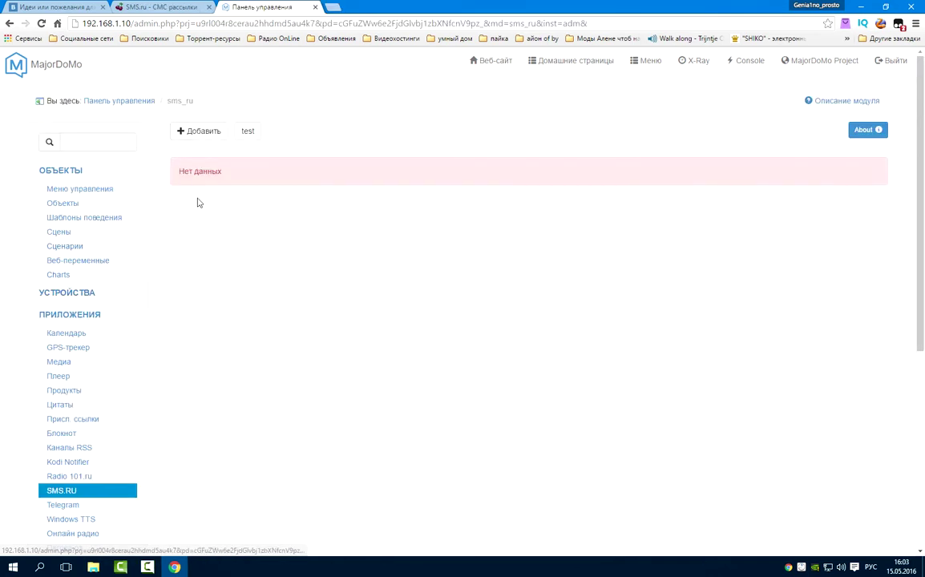
# - Create a new SMS.RU module record and name it "смски"
pyautogui.click(201, 135)
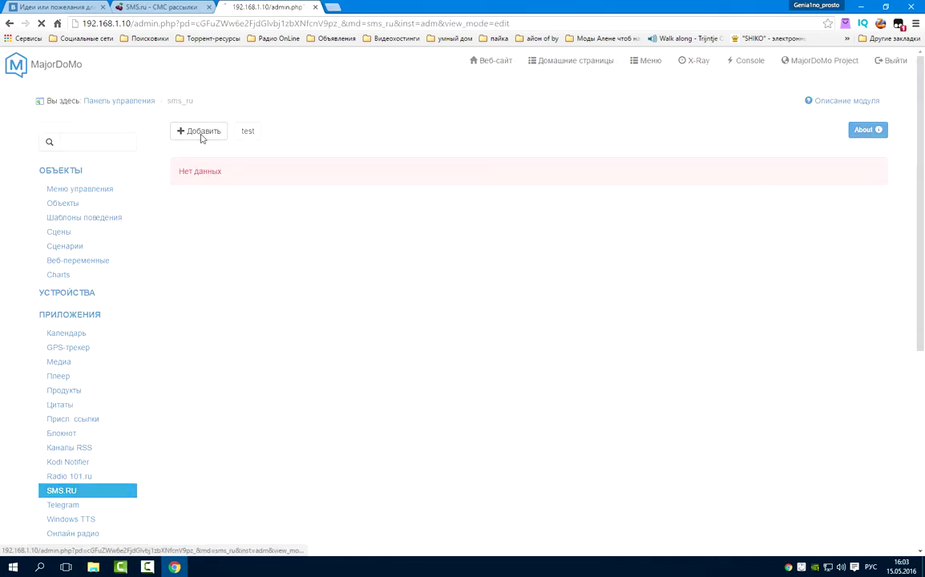
pyautogui.click(405, 155)
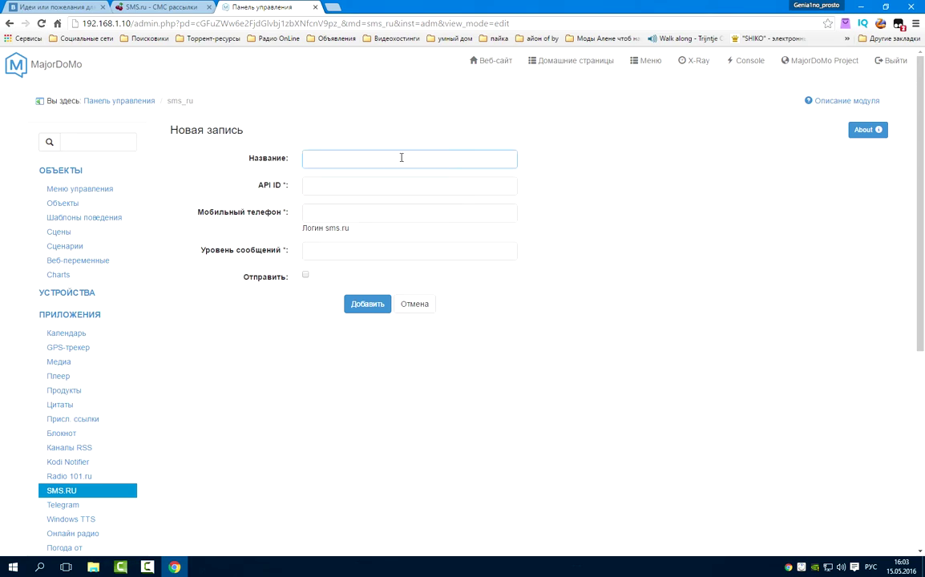
pyautogui.write('см')
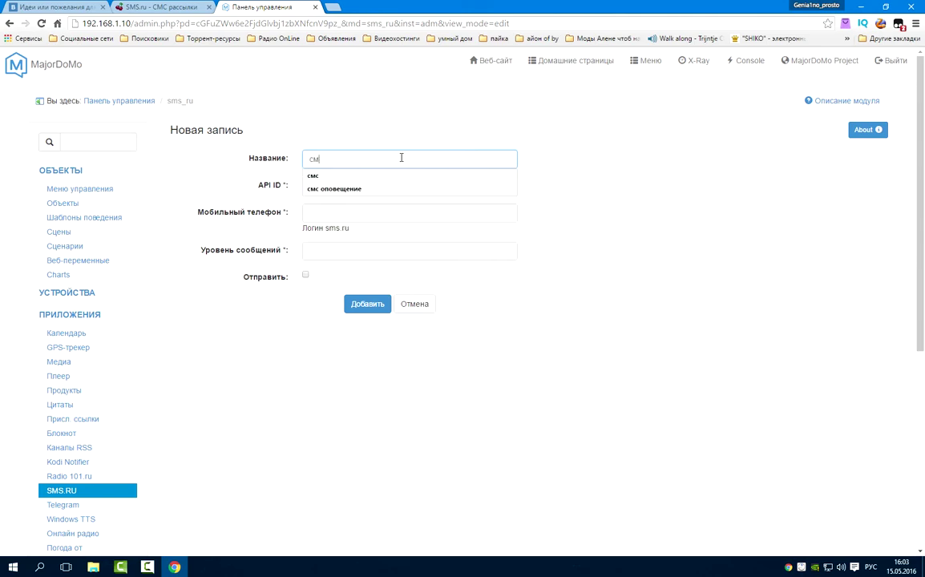
pyautogui.write('ски')
# - Copy the api_id key from the sms.ru account page and paste it into the record's API ID field
pyautogui.click(367, 184)
pyautogui.click(160, 7)
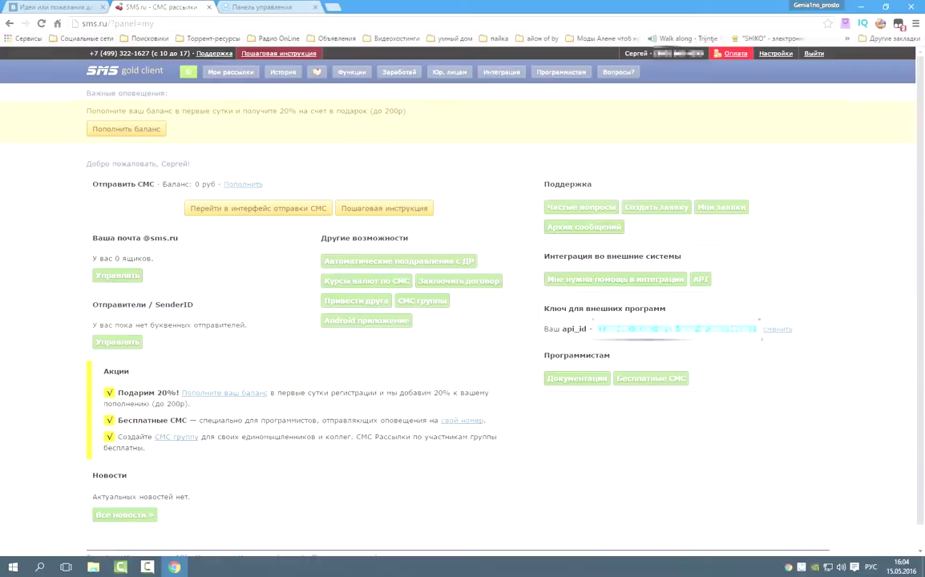
pyautogui.rightClick(665, 329)
pyautogui.click(697, 337)
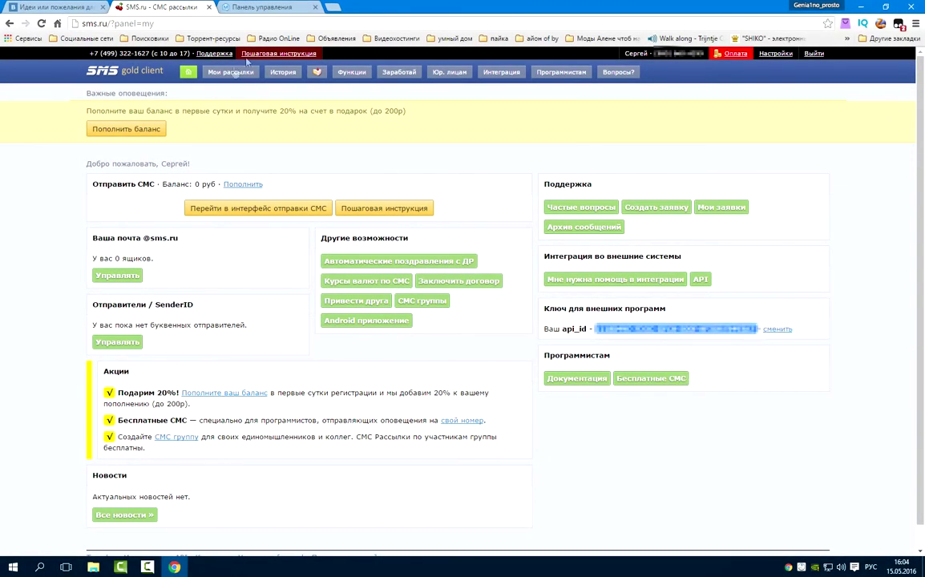
pyautogui.click(264, 6)
pyautogui.rightClick(343, 187)
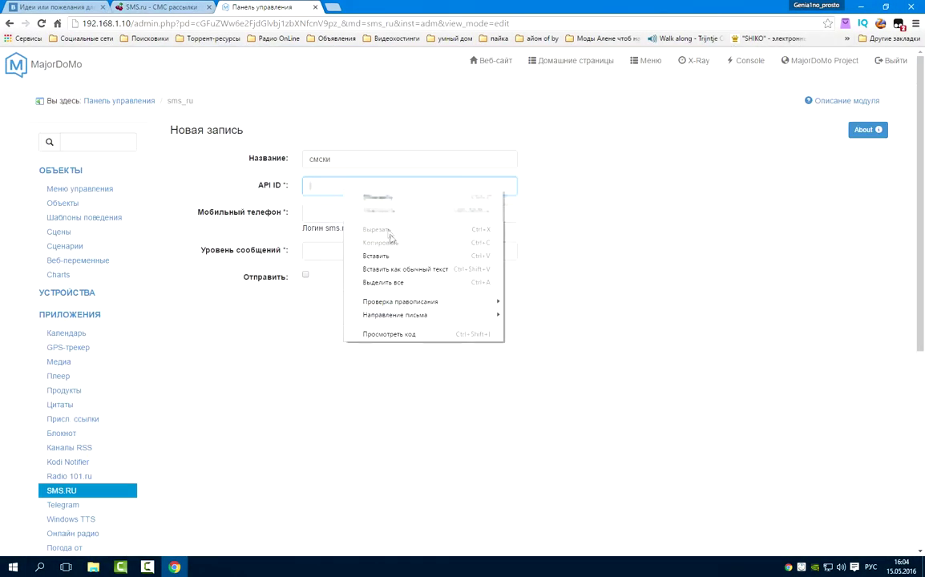
pyautogui.click(353, 254)
# - Fill in the record's mobile phone field with the phone number used as the sms.ru login
pyautogui.click(351, 213)
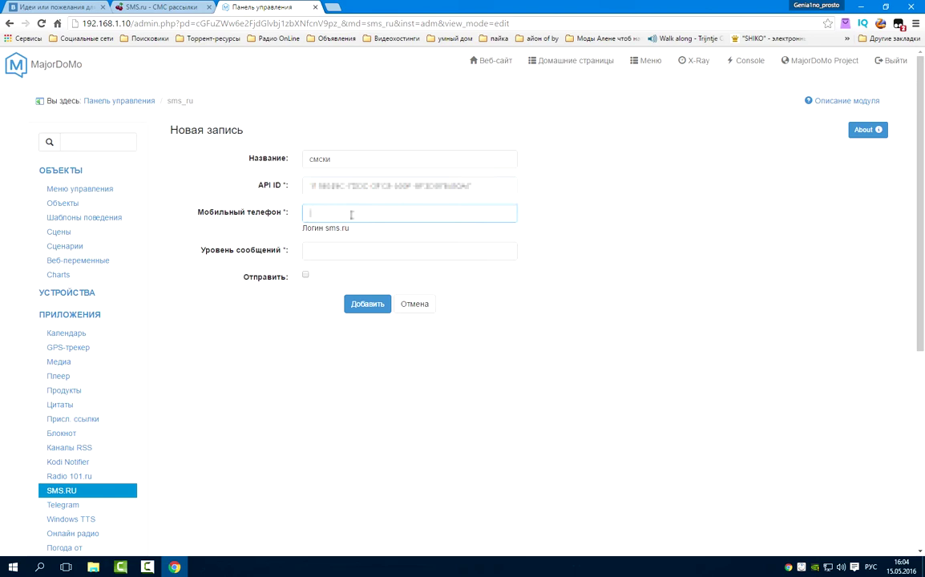
pyautogui.click(135, 7)
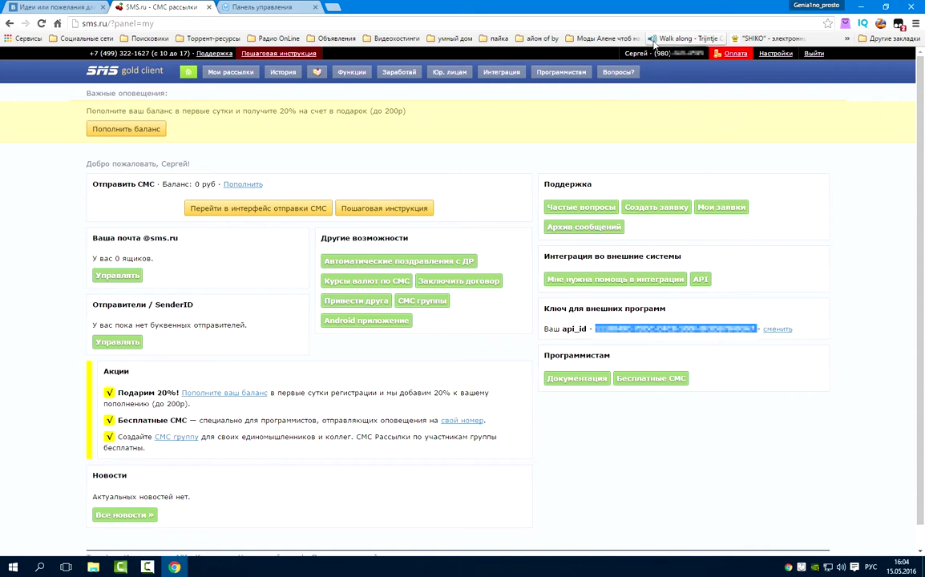
pyautogui.click(242, 10)
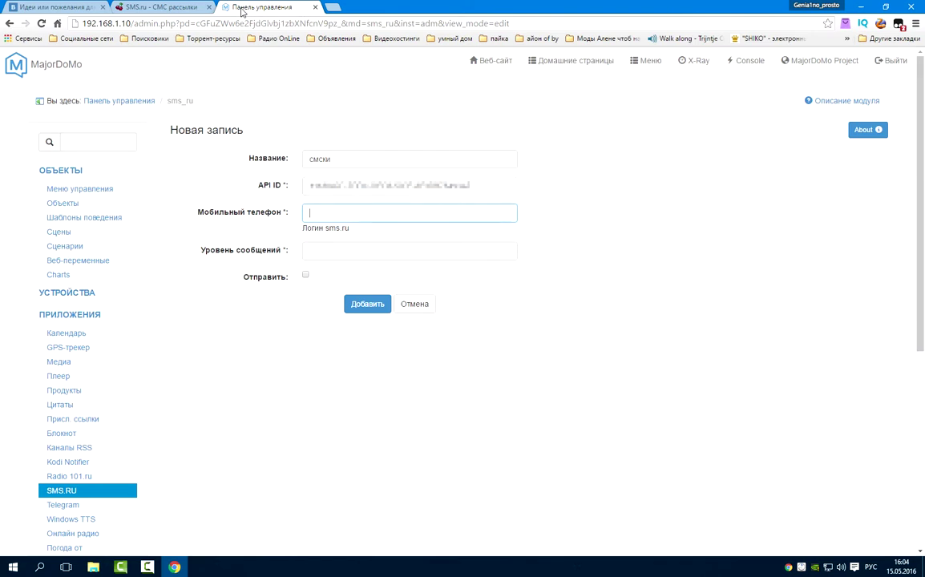
pyautogui.rightClick(355, 217)
pyautogui.click(338, 214)
pyautogui.click(339, 211)
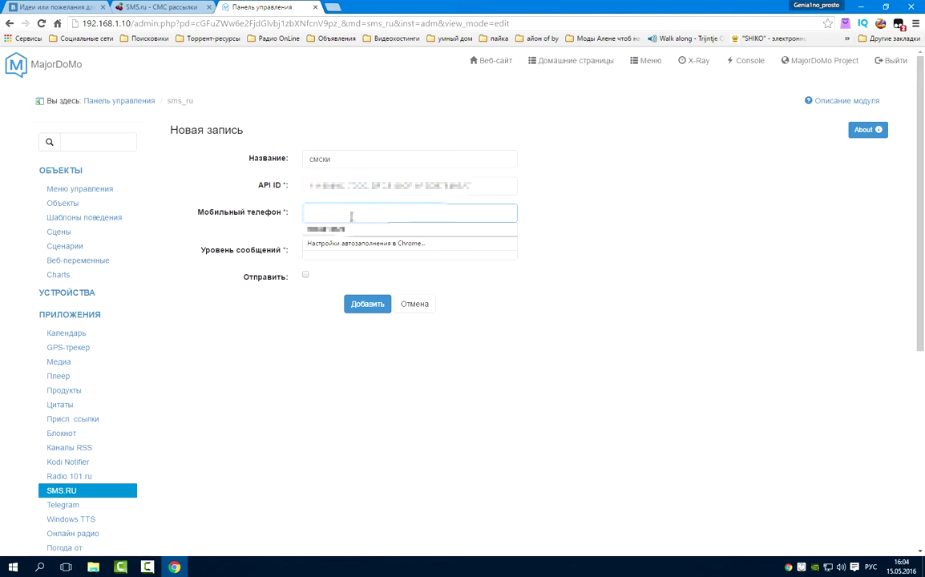
pyautogui.click(353, 229)
pyautogui.moveTo(356, 213); pyautogui.dragTo(298, 215)
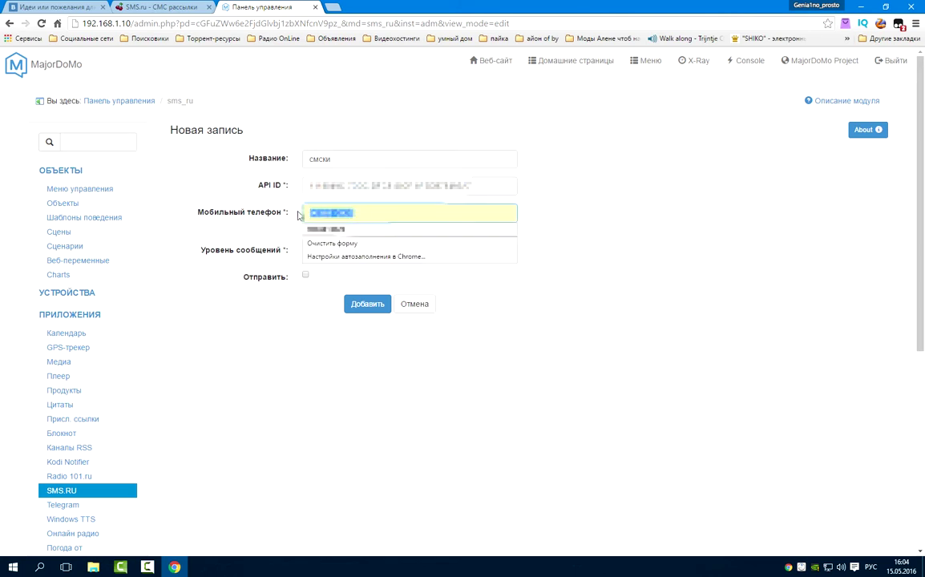
pyautogui.write('+375291')
pyautogui.click(555, 220)
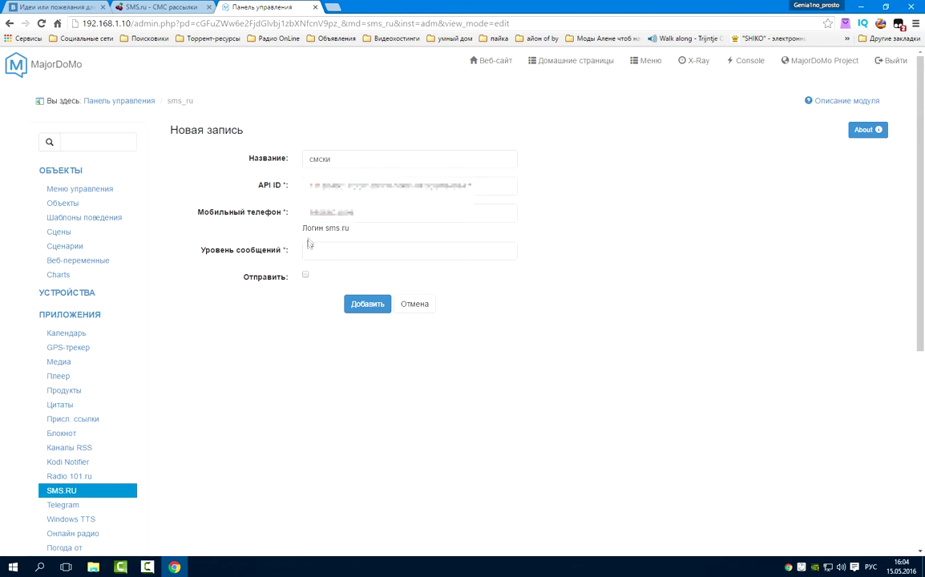
pyautogui.moveTo(300, 227); pyautogui.dragTo(353, 230)
pyautogui.click(360, 234)
# - Set the record's message level (Уровень сообщений) to 3
pyautogui.click(395, 258)
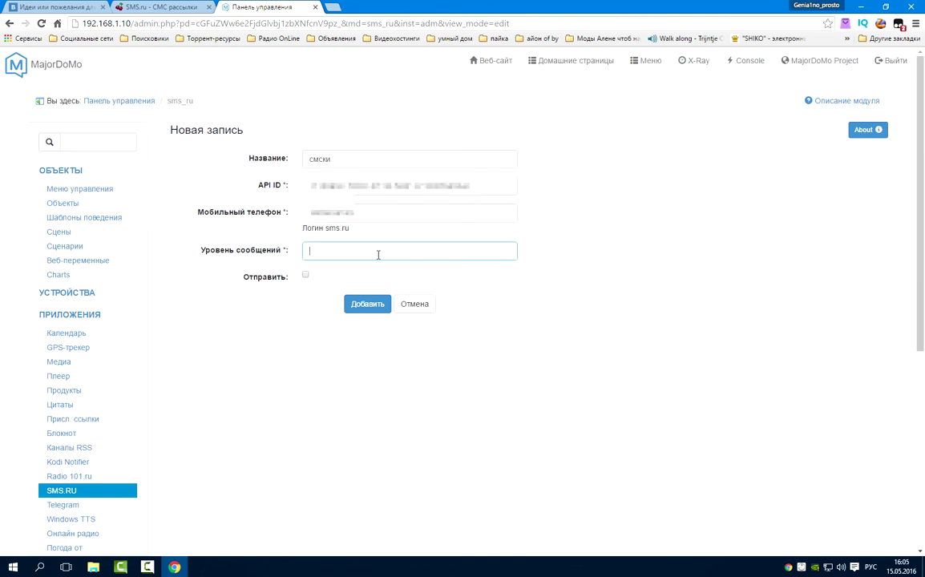
pyautogui.click(378, 256)
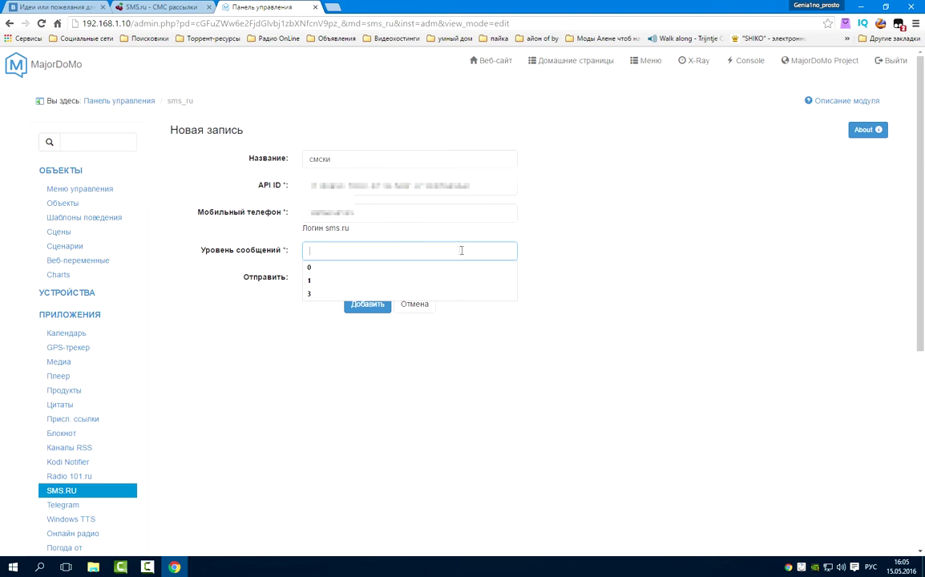
pyautogui.click(572, 251)
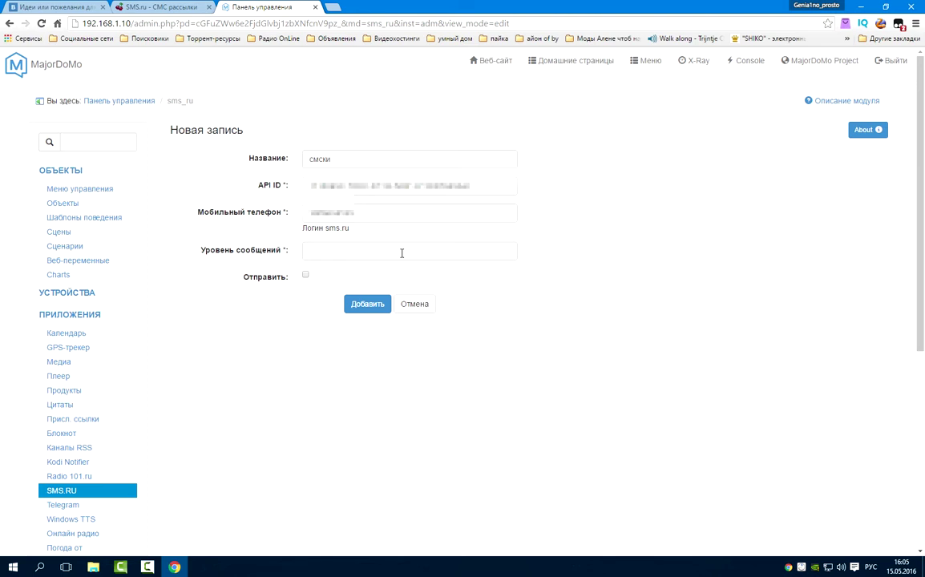
pyautogui.click(401, 254)
pyautogui.write('3')
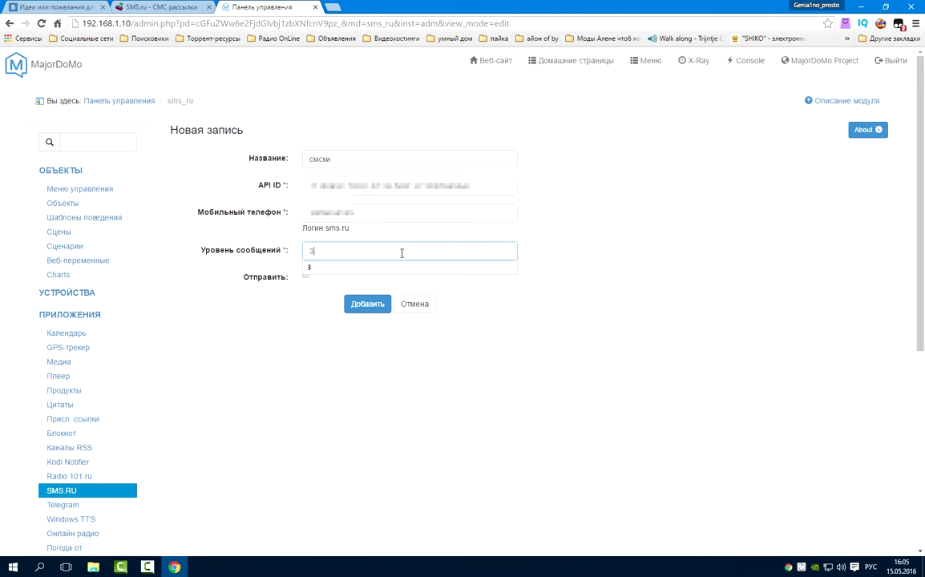
# - Enable the Отправить option, add the record, and return to the SMS.RU record list
pyautogui.click(305, 274)
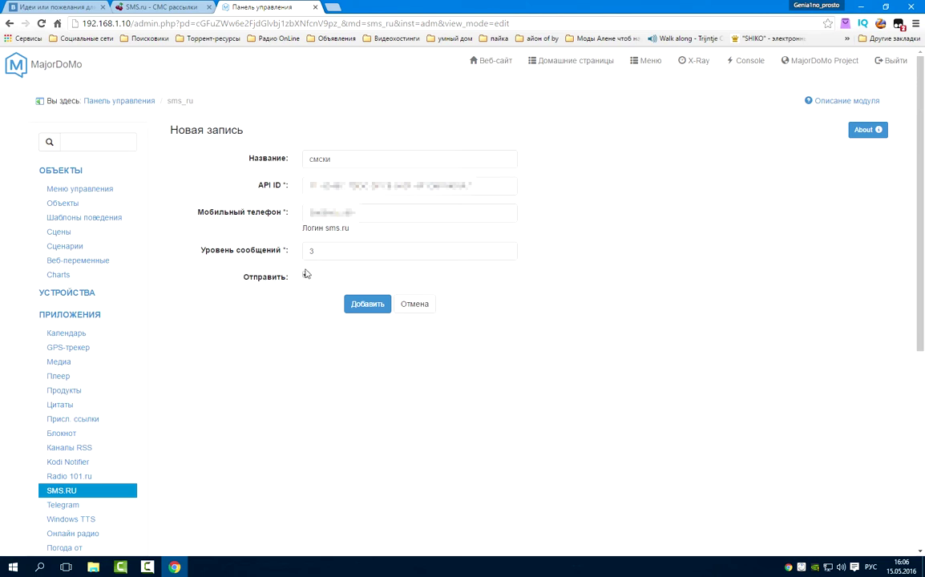
pyautogui.doubleClick(317, 251)
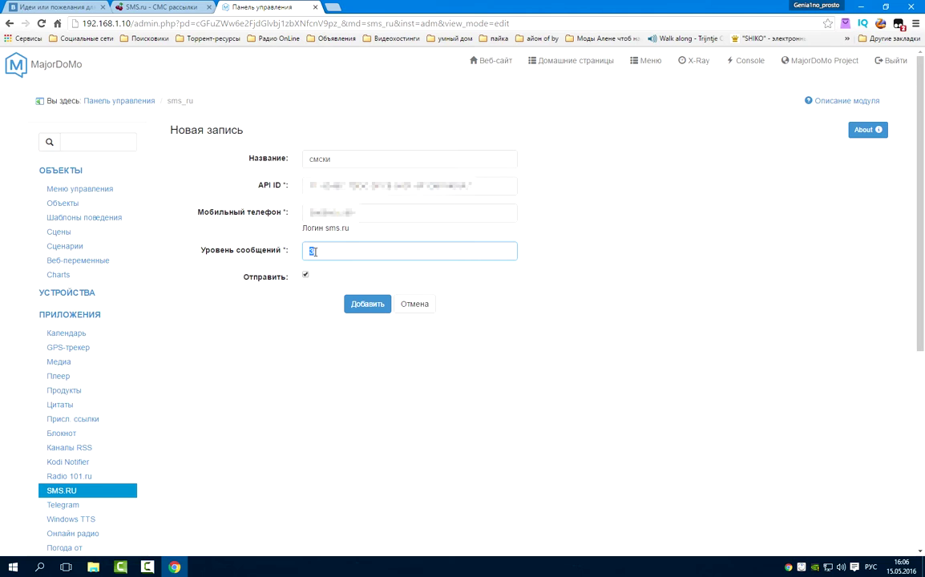
pyautogui.click(305, 276)
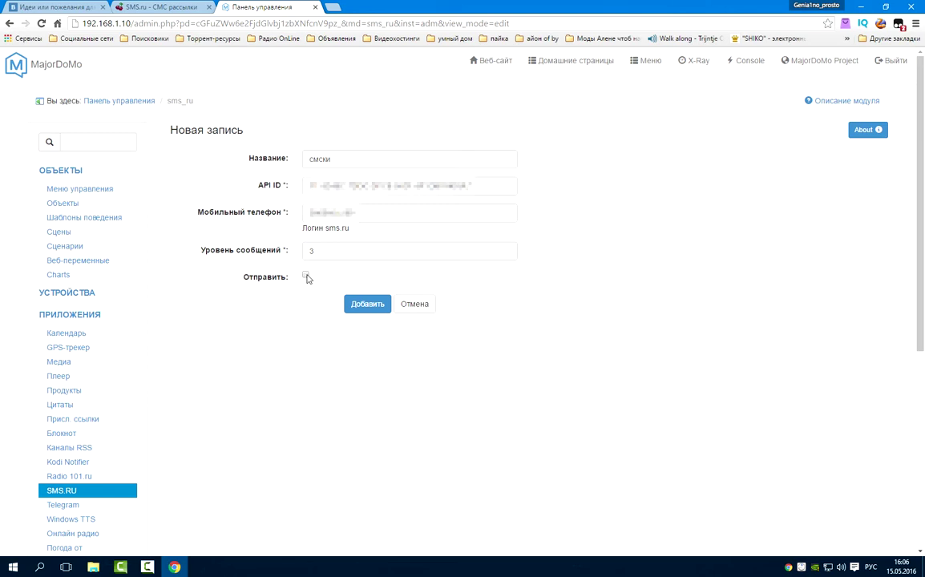
pyautogui.click(305, 275)
pyautogui.click(355, 308)
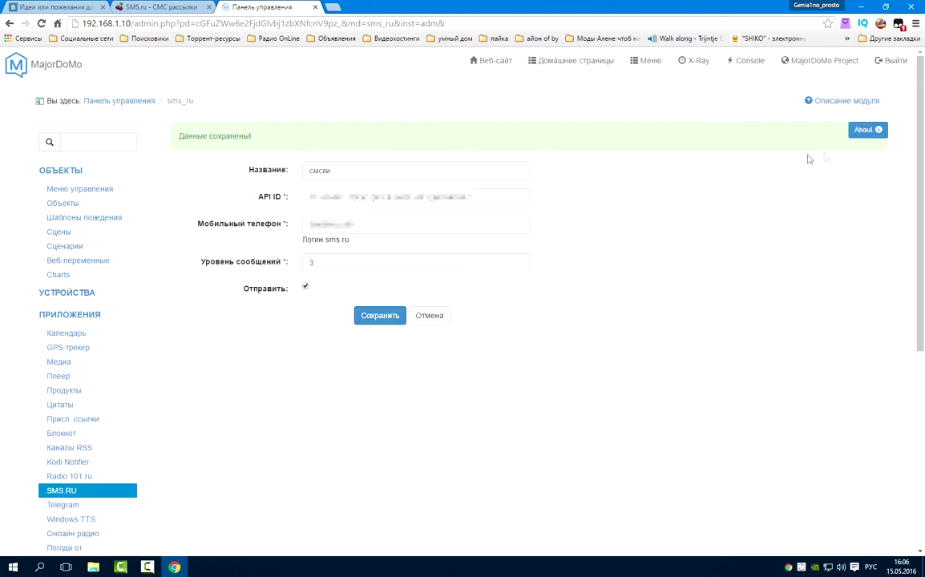
pyautogui.click(76, 496)
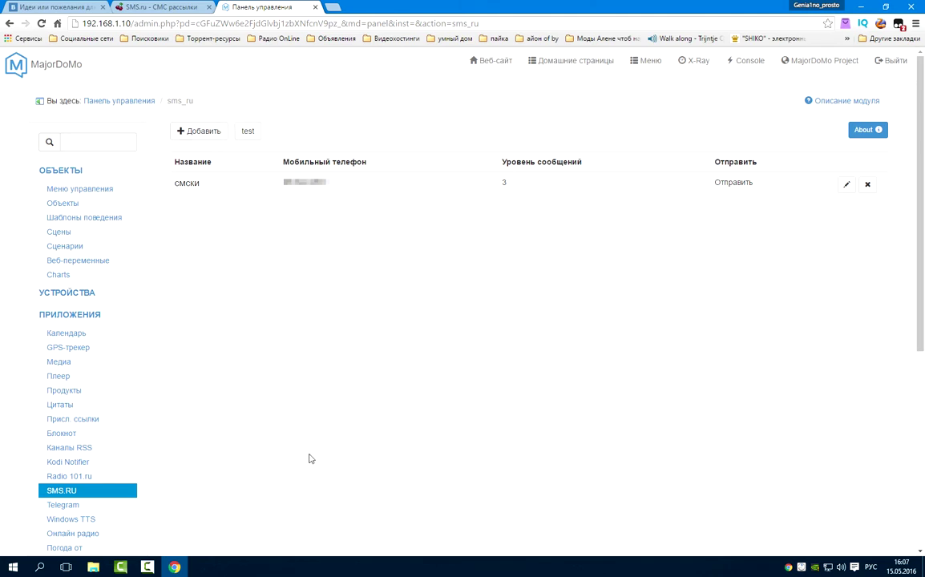
# - Open the scripts list (Сценарии) and expand the Другое category
pyautogui.scroll(-2, 309, 469)
pyautogui.scroll(2, 305, 473)
pyautogui.click(83, 247)
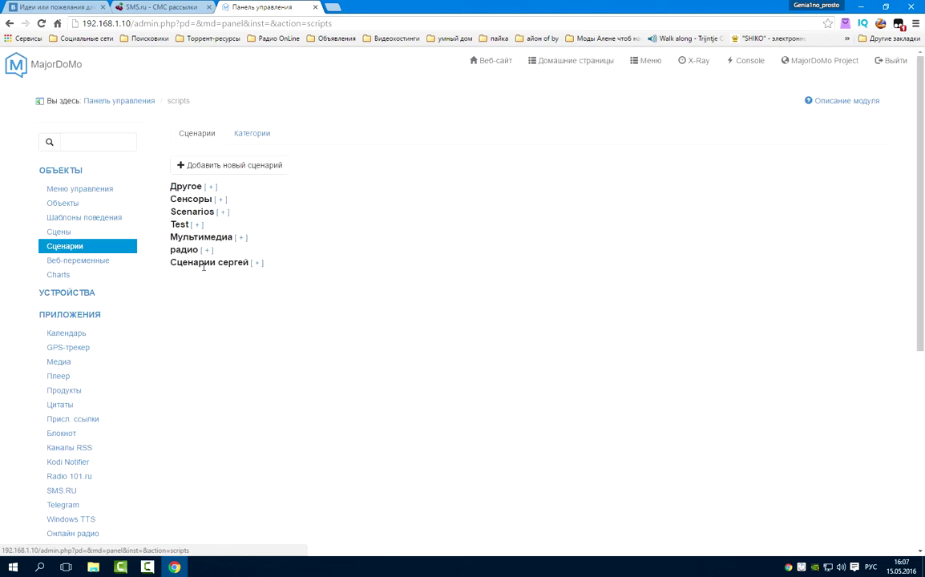
pyautogui.click(210, 187)
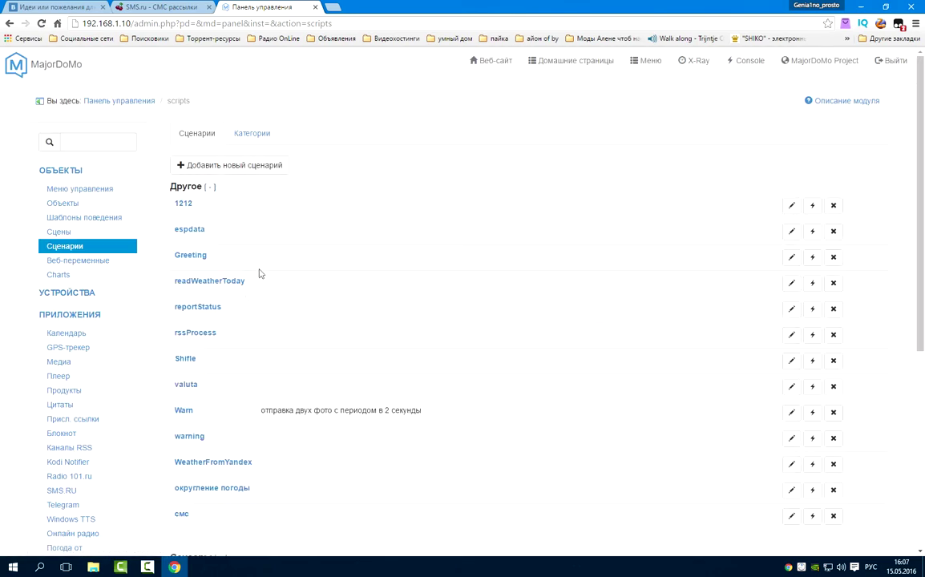
# - Add a new script (Сценарий) named "датчик воды"
pyautogui.scroll(-2, 242, 337)
pyautogui.scroll(1, 242, 337)
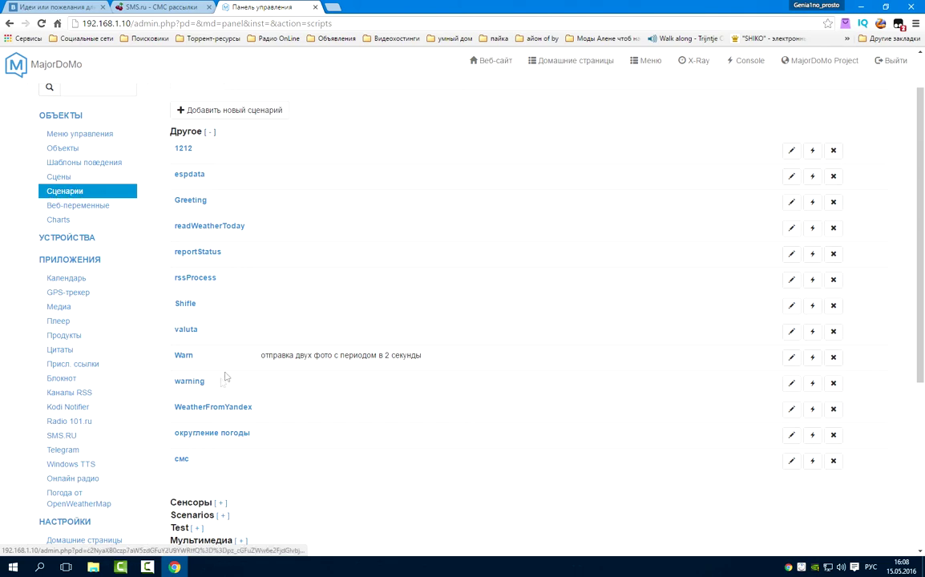
pyautogui.scroll(-1, 249, 397)
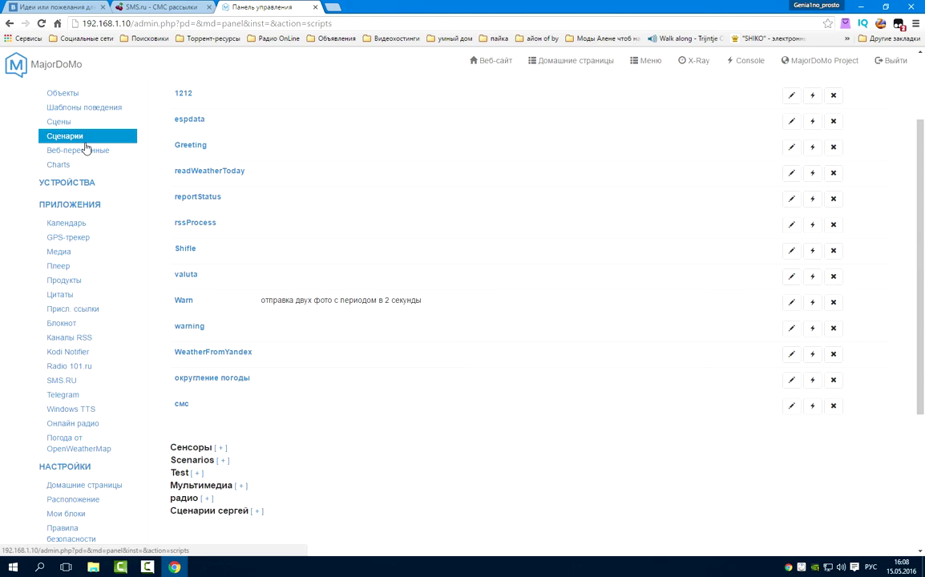
pyautogui.click(127, 136)
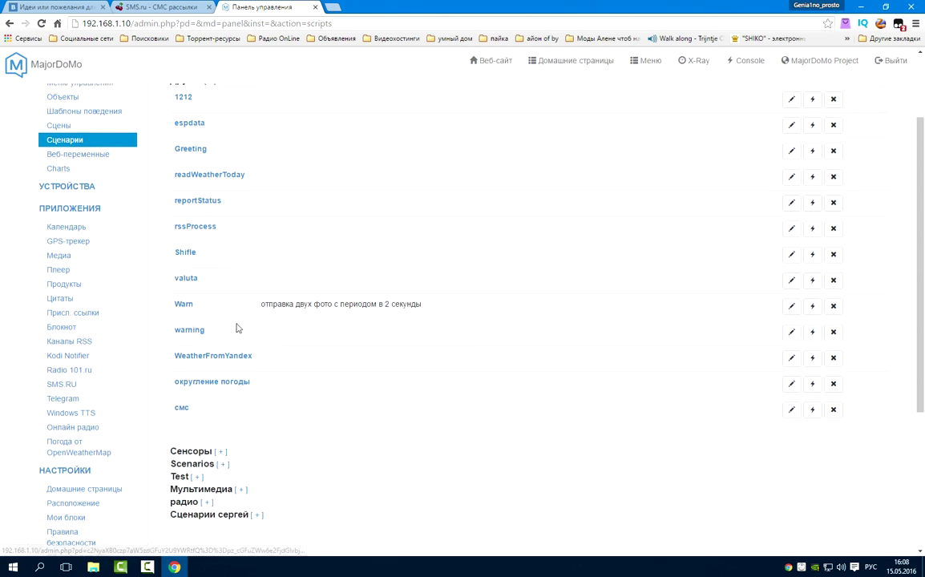
pyautogui.click(243, 167)
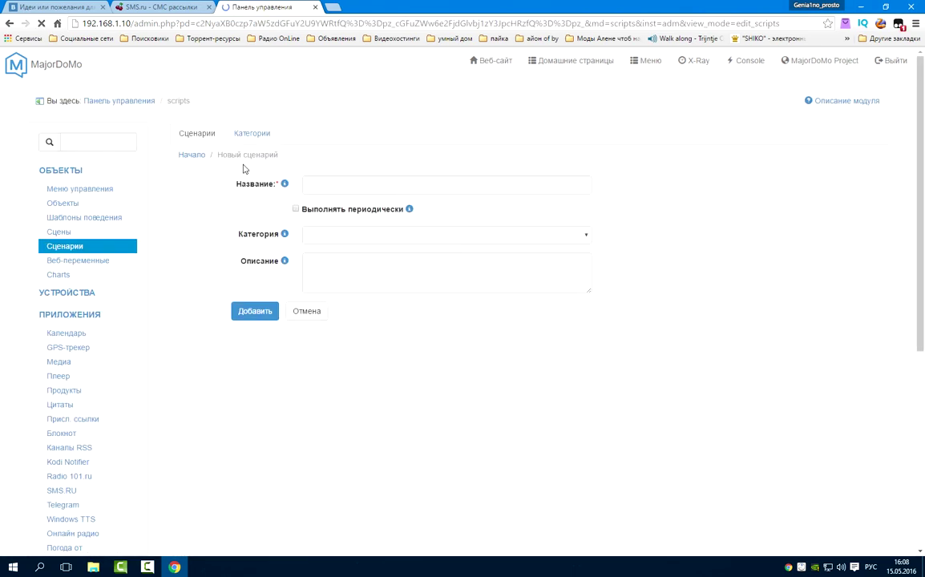
pyautogui.click(343, 188)
pyautogui.write('датчик во')
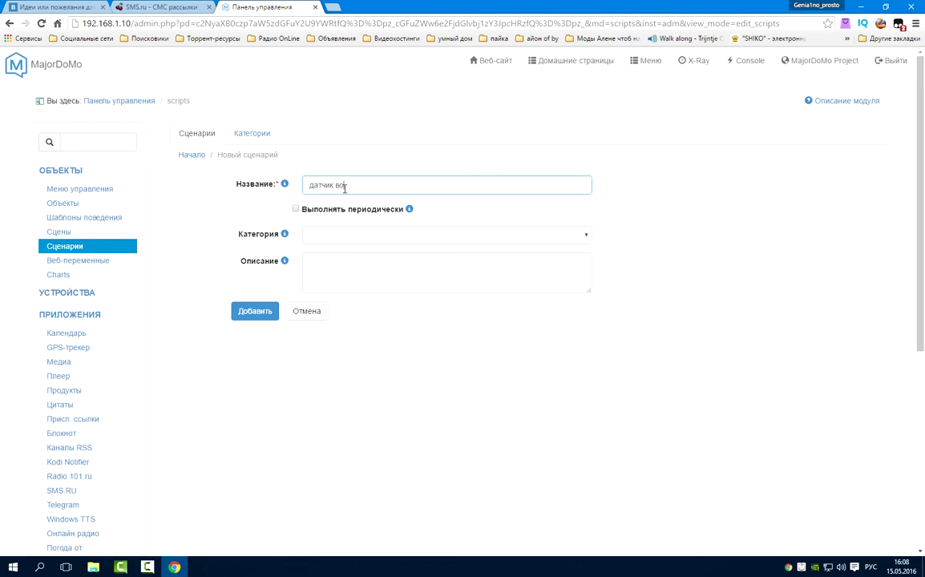
pyautogui.write('ды')
pyautogui.click(265, 317)
# - Rename the script to "датчик воды эксренное" and save it
pyautogui.click(399, 228)
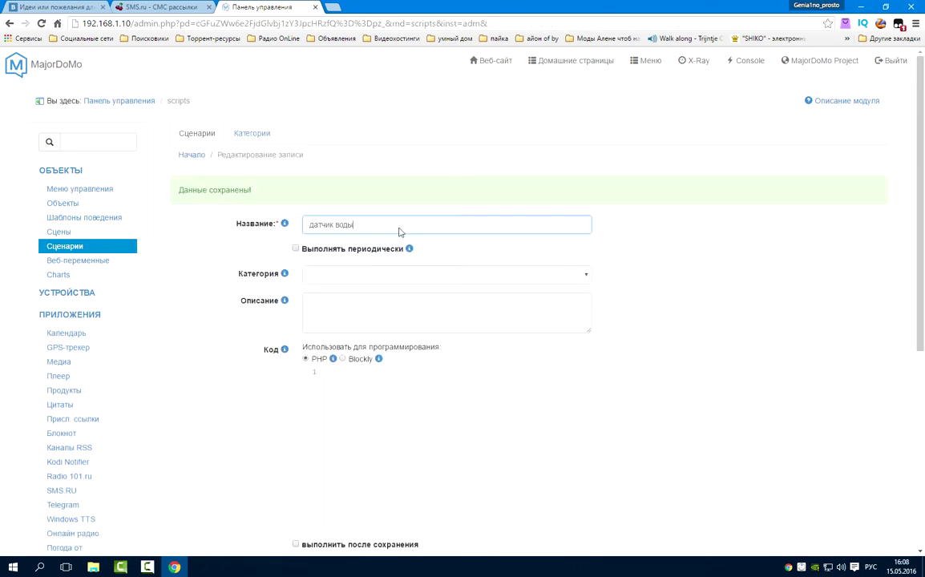
pyautogui.write('зк')
pyautogui.write('ренное')
pyautogui.scroll(-3, 236, 442)
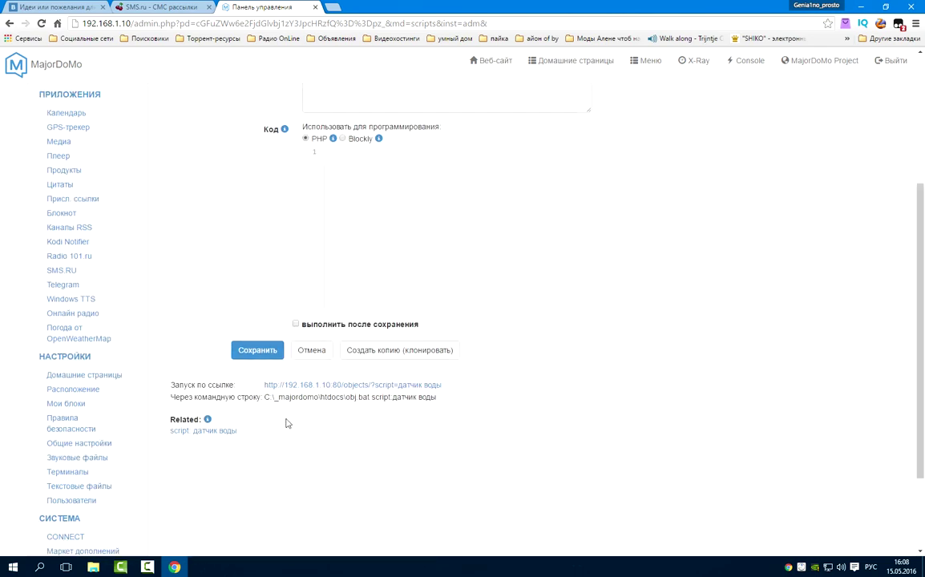
pyautogui.click(281, 351)
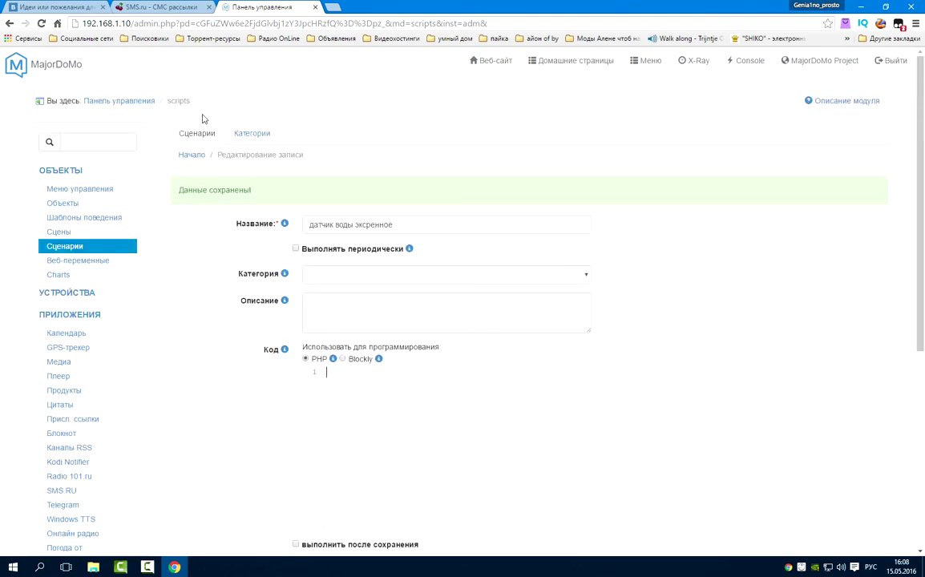
# - Open the MajorDoMo forum topic linked in the VK discussion and find the sms_ru code sample
pyautogui.scroll(-2, 395, 424)
pyautogui.click(344, 264)
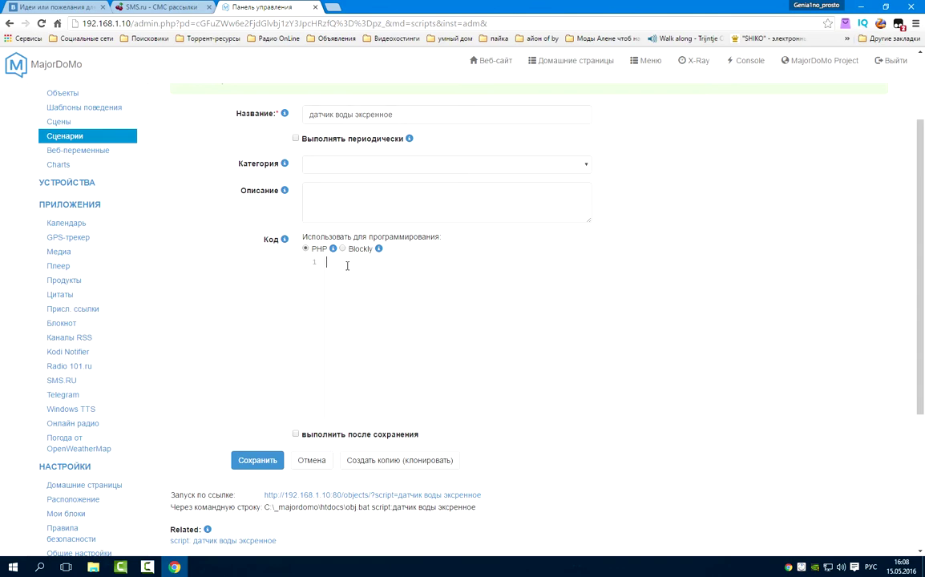
pyautogui.click(68, 8)
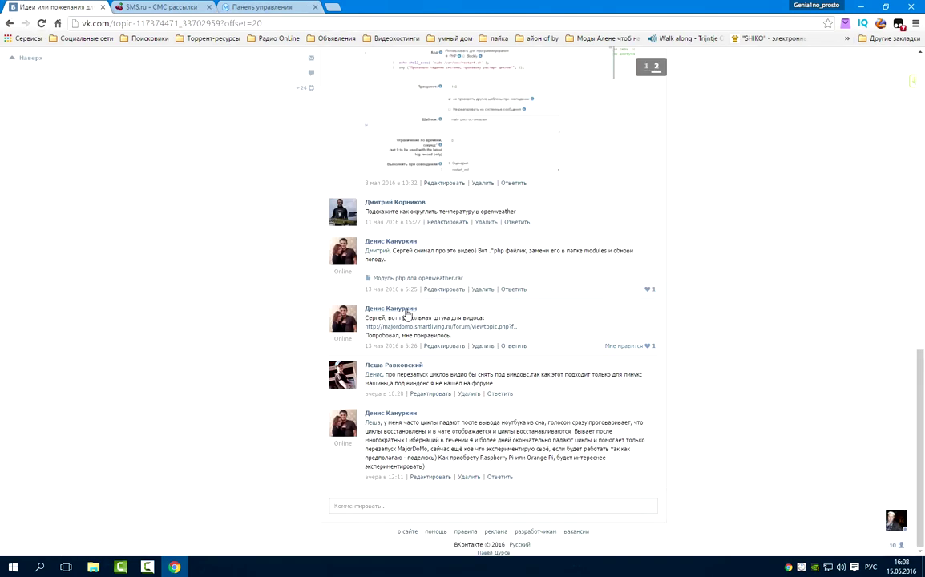
pyautogui.click(170, 8)
pyautogui.hotkey('ctrl', 'Tab')
pyautogui.hotkey('ctrl', 'Tab')
pyautogui.click(405, 327)
pyautogui.scroll(-3, 104, 155)
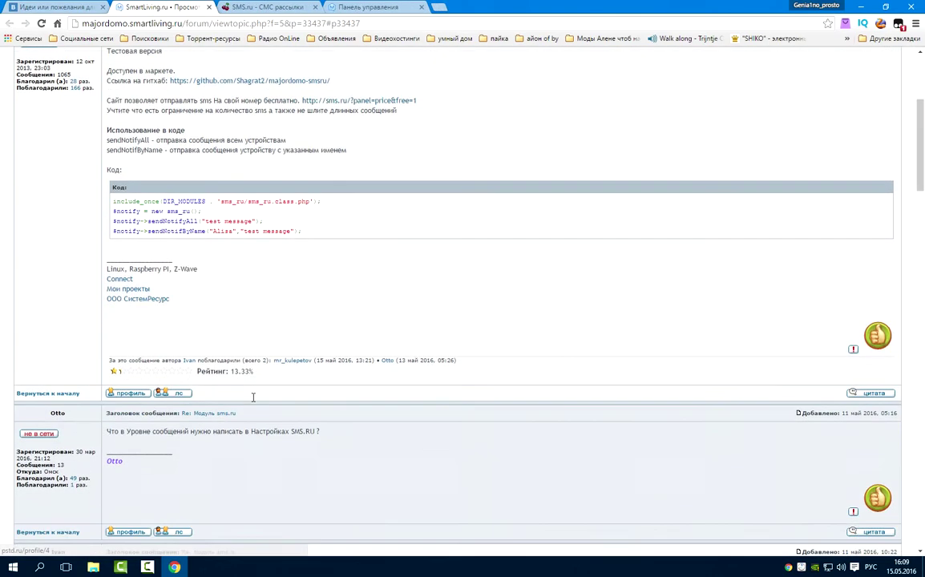
# - Copy the four-line sms_ru code sample from the forum post into the script's PHP code in MajorDoMo
pyautogui.moveTo(104, 156); pyautogui.dragTo(321, 206)
pyautogui.rightClick(262, 204)
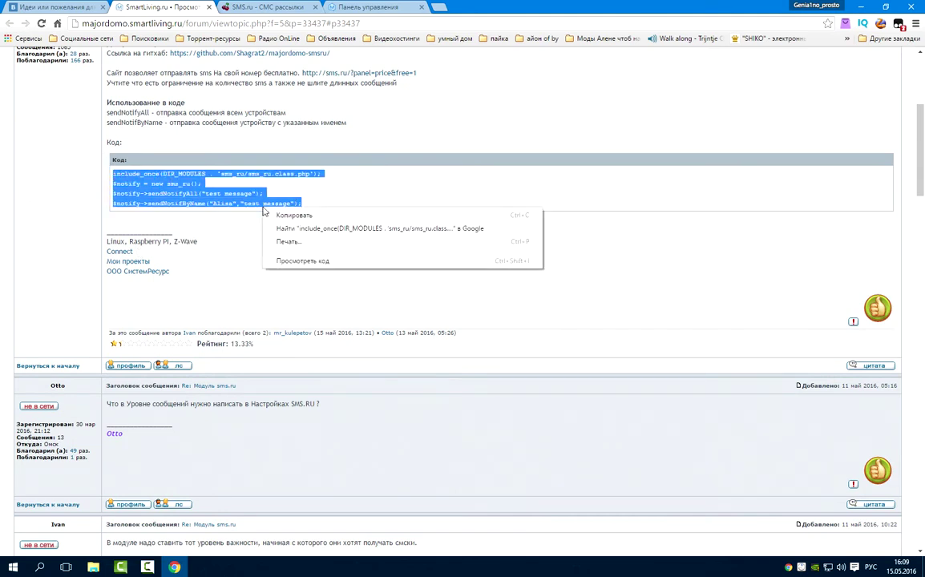
pyautogui.click(278, 210)
pyautogui.click(343, 6)
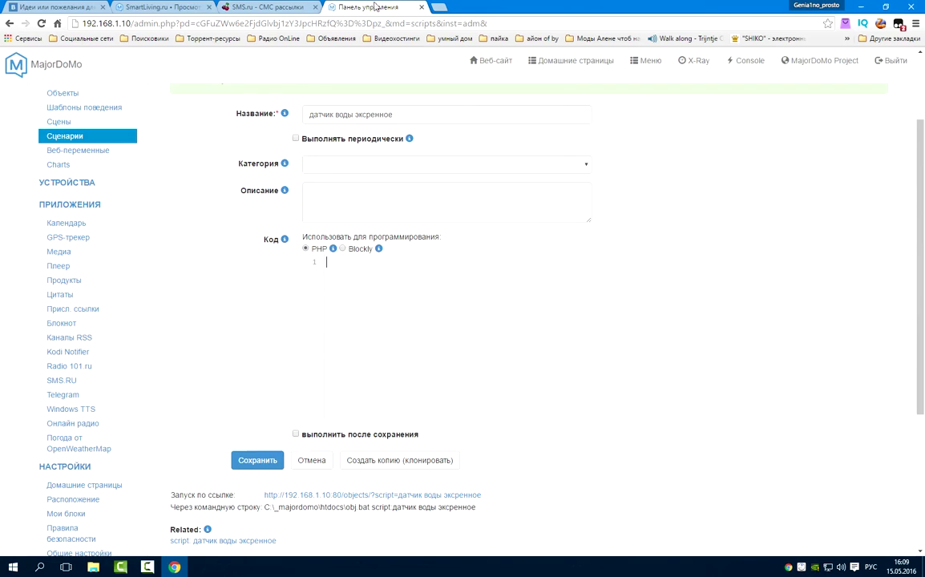
pyautogui.rightClick(351, 271)
pyautogui.click(383, 331)
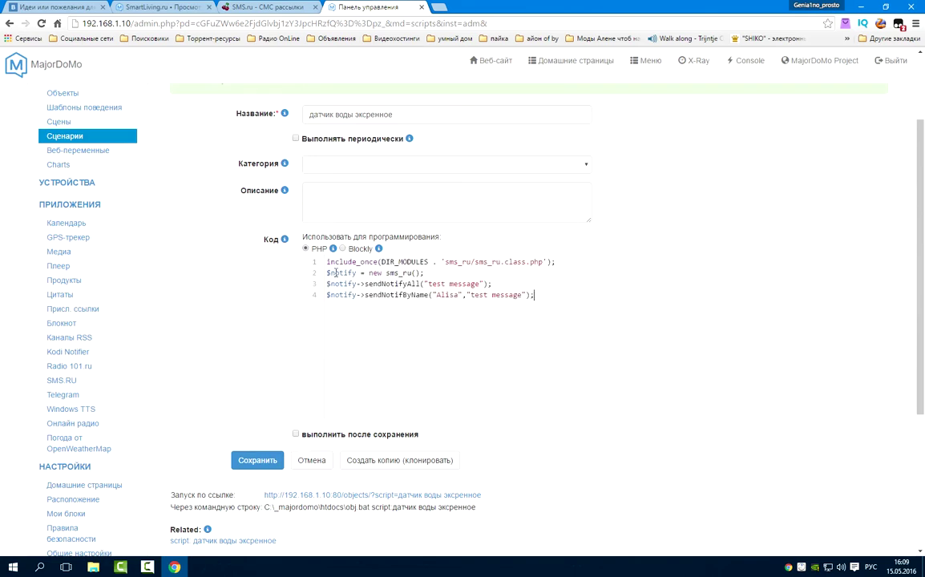
pyautogui.press('Return')
pyautogui.press('Return')
pyautogui.press('BackSpace')
# - Replace the sendNotifyAll message text with "обнаружена утечка воды"
pyautogui.moveTo(430, 283); pyautogui.dragTo(479, 285)
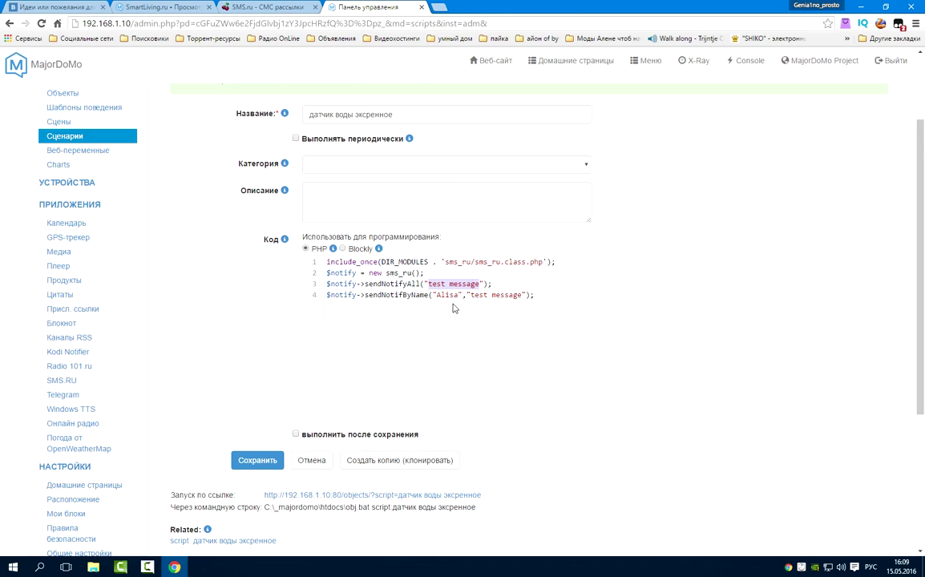
pyautogui.write('уте')
pyautogui.press('BackSpace')
pyautogui.press('BackSpace')
pyautogui.press('BackSpace')
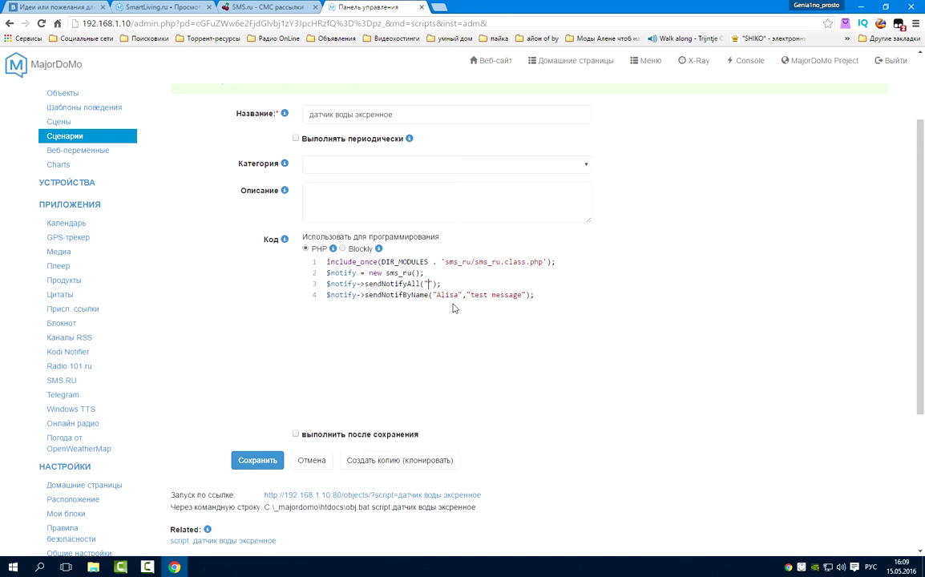
pyautogui.write('обнаружен')
pyautogui.press('BackSpace')
pyautogui.write('а')
pyautogui.press('BackSpace')
pyautogui.write('"')
pyautogui.write(')')
pyautogui.write('утечка ')
pyautogui.write('воды')
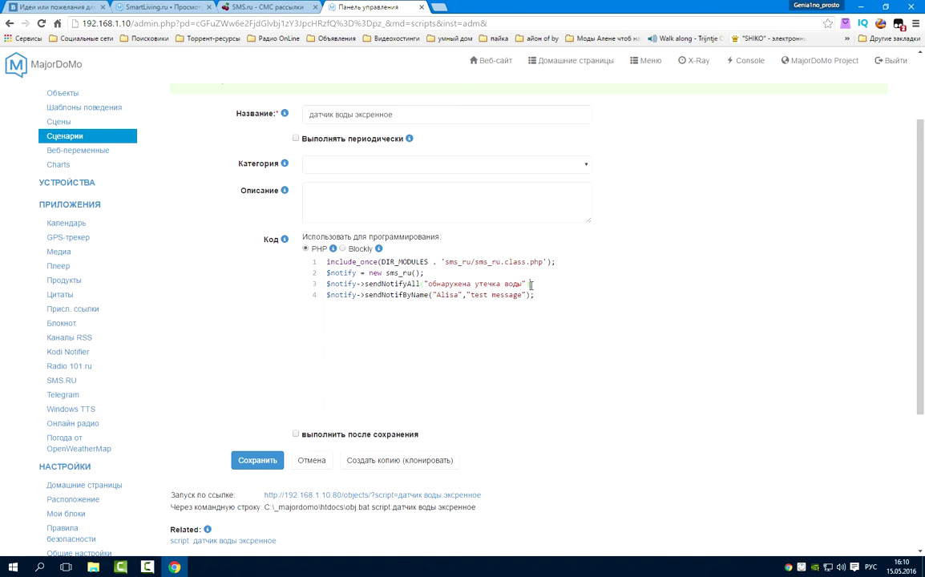
pyautogui.write(';')
# - Replace the sendNotifByName message text with "утечка воды" and save the script
pyautogui.moveTo(437, 296); pyautogui.dragTo(522, 295)
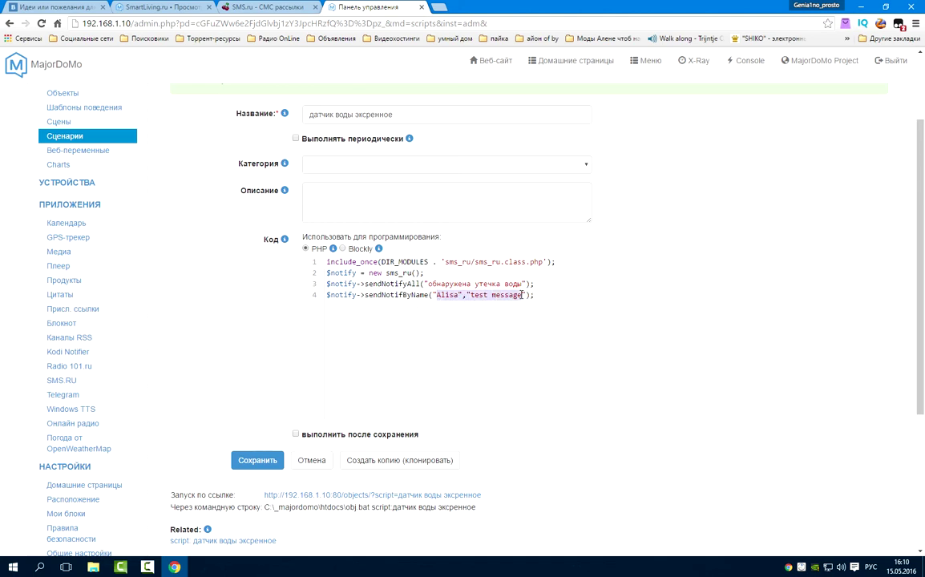
pyautogui.moveTo(522, 295); pyautogui.dragTo(471, 295)
pyautogui.write('утечка воды')
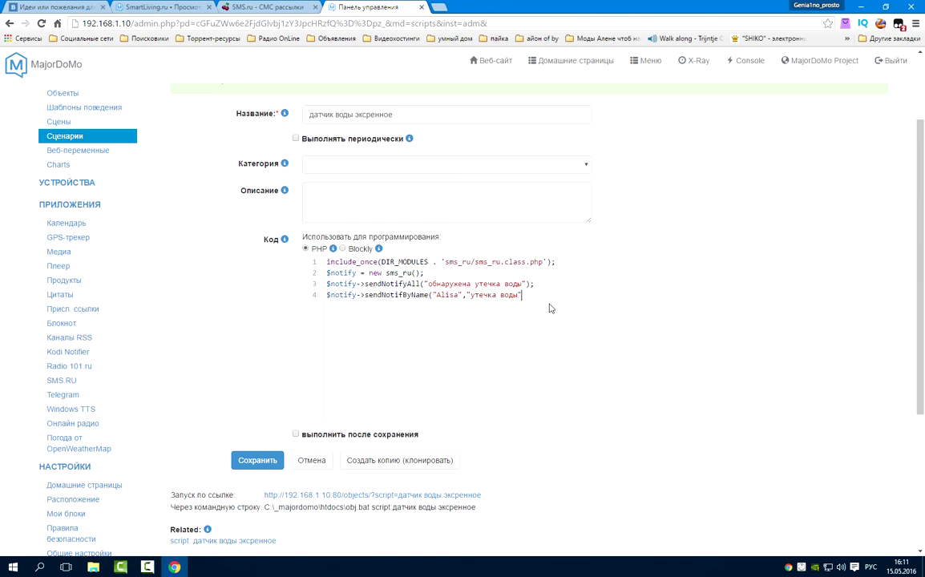
pyautogui.write(');')
pyautogui.click(545, 295)
pyautogui.hotkey('ctrl', 'shift', 'Left')
pyautogui.hotkey('ctrl', 'shift', 'Left')
pyautogui.hotkey('ctrl', 'shift', 'Left')
pyautogui.hotkey('ctrl', 'shift', 'Left')
pyautogui.click(547, 295)
pyautogui.click(263, 458)
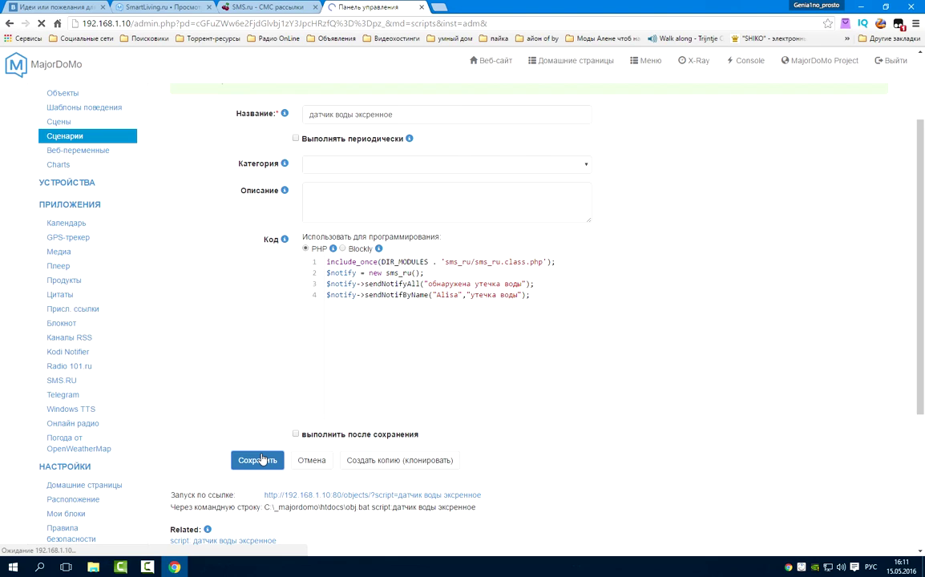
pyautogui.scroll(-1, 533, 349)
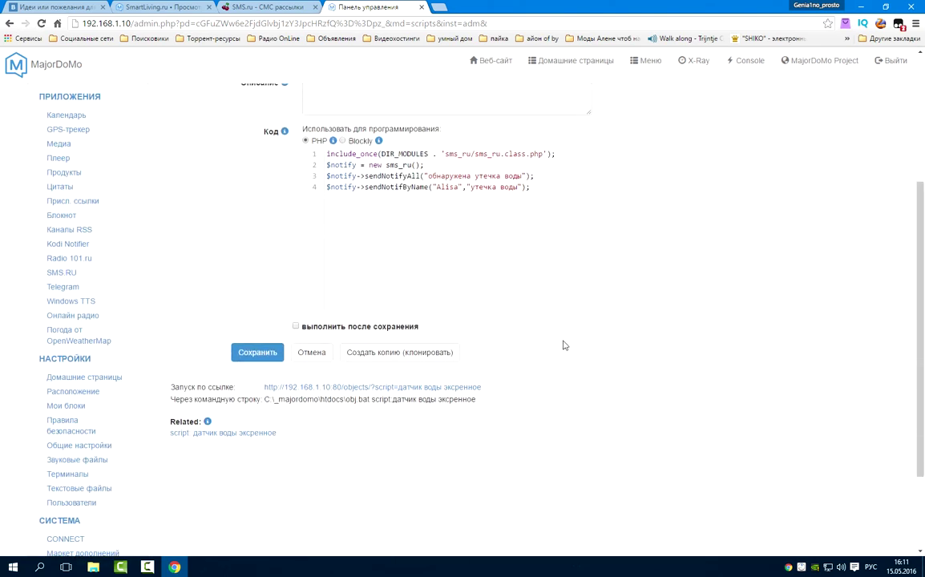
pyautogui.scroll(1, 561, 346)
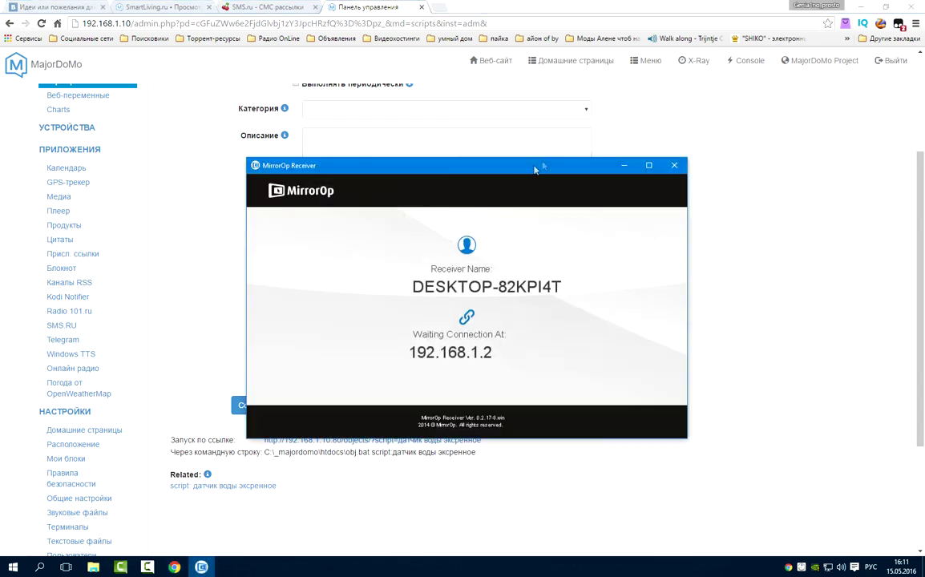
# - Move the MirrorOp Receiver window higher on the screen and return to the browser
pyautogui.moveTo(481, 165); pyautogui.dragTo(524, 84)
pyautogui.moveTo(607, 94); pyautogui.dragTo(577, 52)
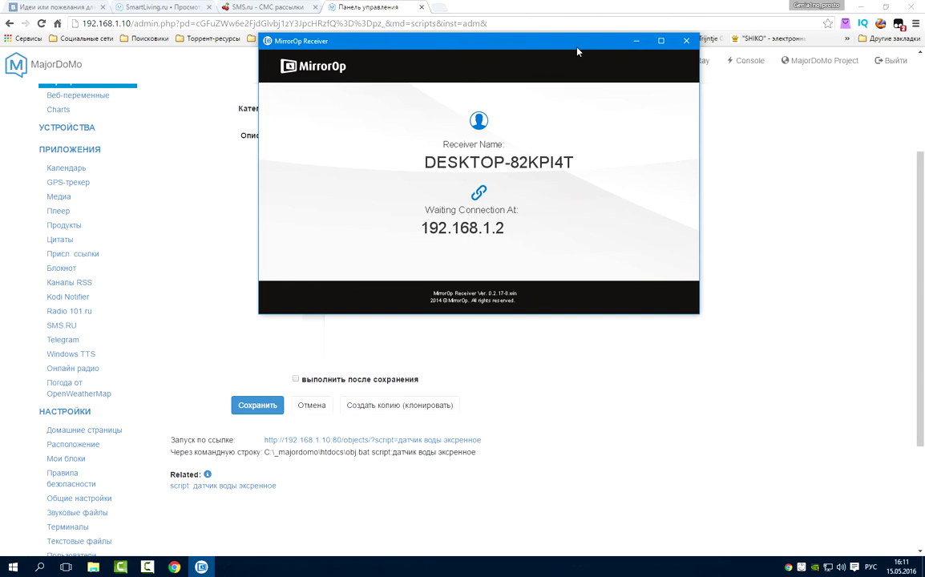
pyautogui.click(358, 452)
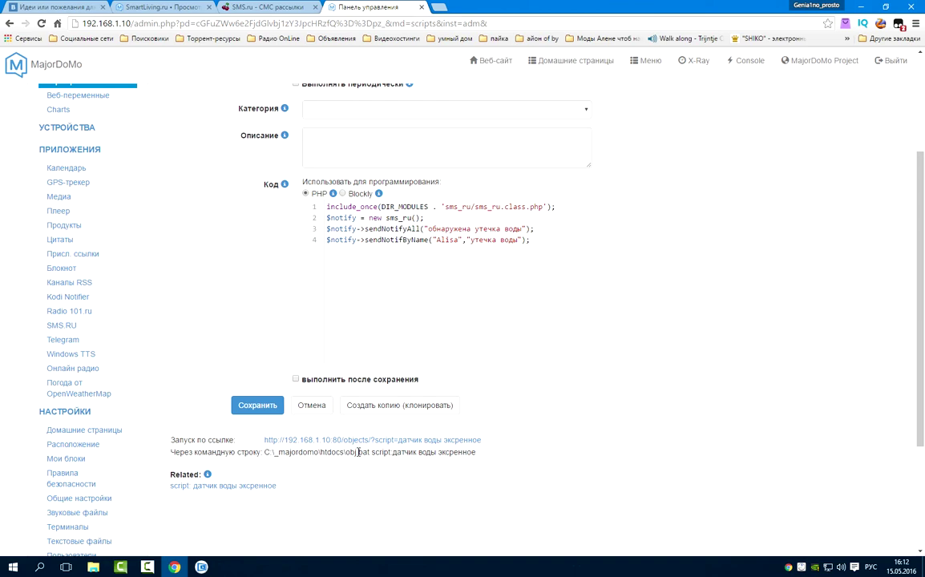
# - Save the script again and run it through its launch link (Запуск по ссылке)
pyautogui.click(257, 404)
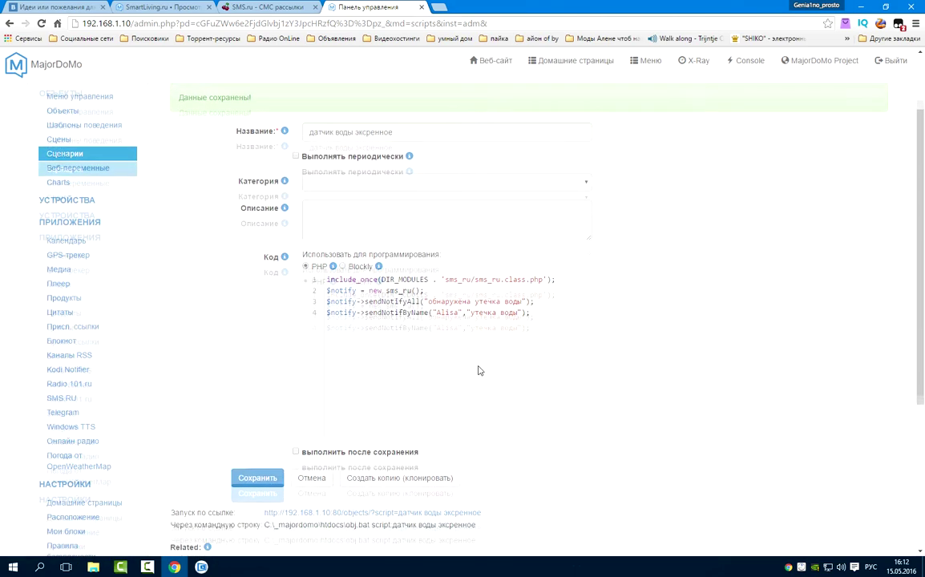
pyautogui.scroll(-1, 479, 371)
pyautogui.scroll(1, 241, 297)
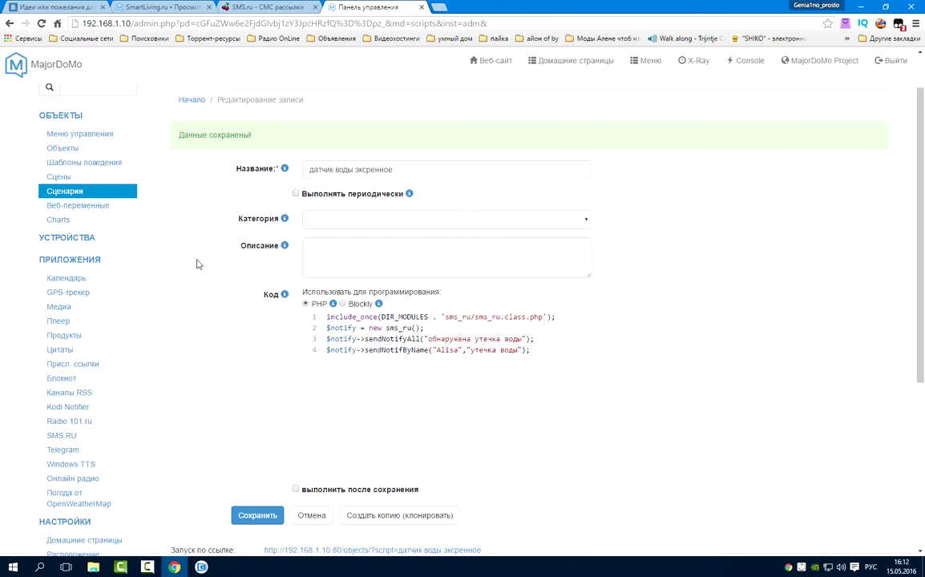
pyautogui.moveTo(529, 350); pyautogui.dragTo(292, 281)
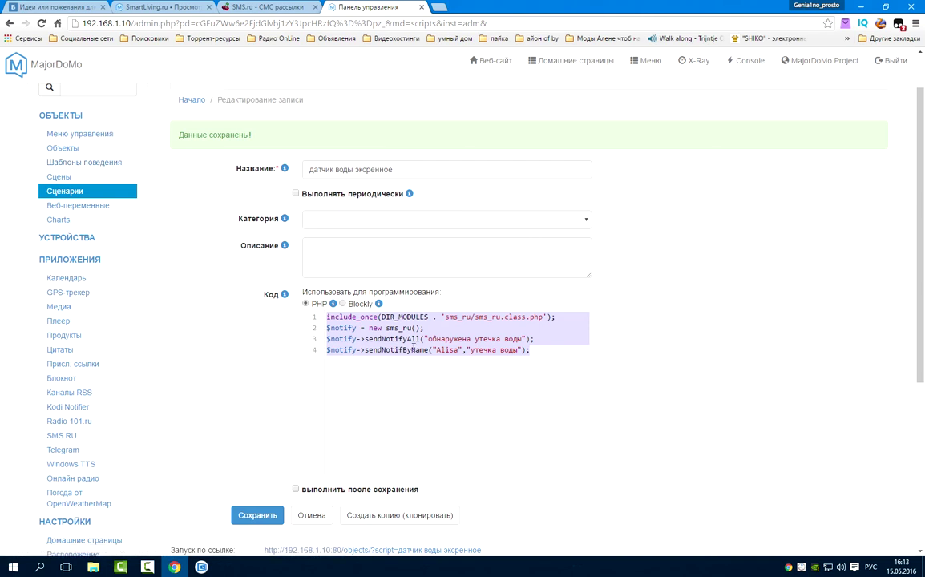
pyautogui.scroll(-2, 330, 308)
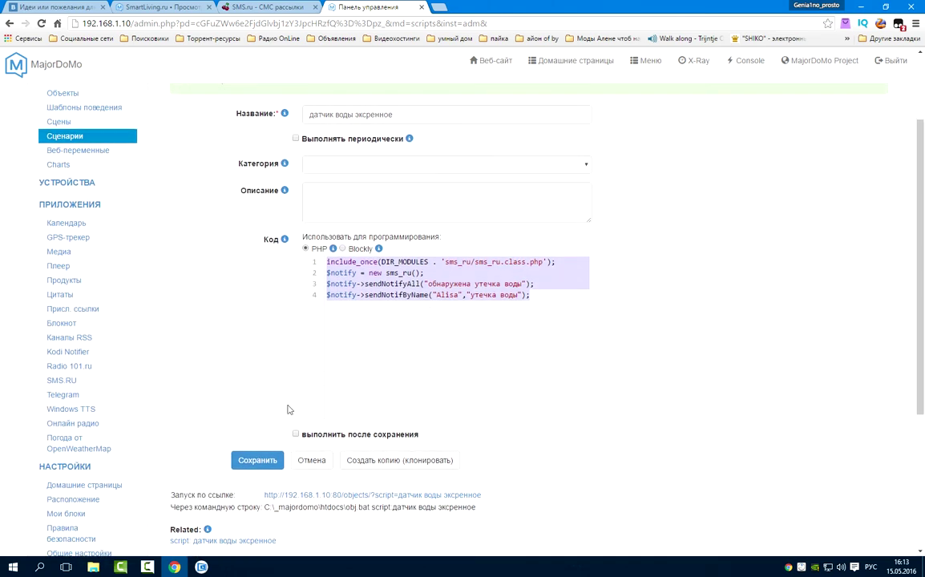
pyautogui.scroll(-2, 228, 353)
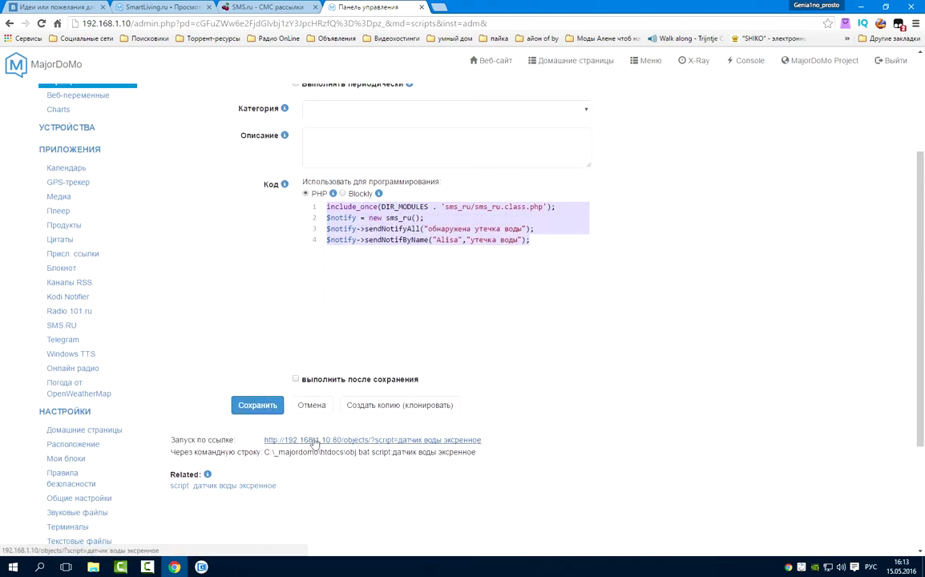
pyautogui.click(381, 441)
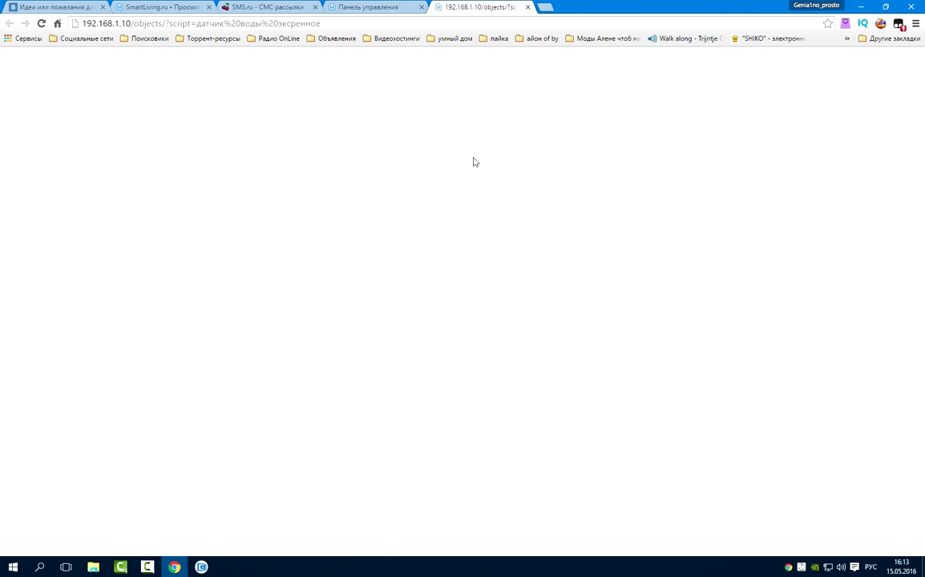
# - Switch to MirrorOp Receiver and check the mirrored phone for the incoming SMS notification
pyautogui.click(201, 566)
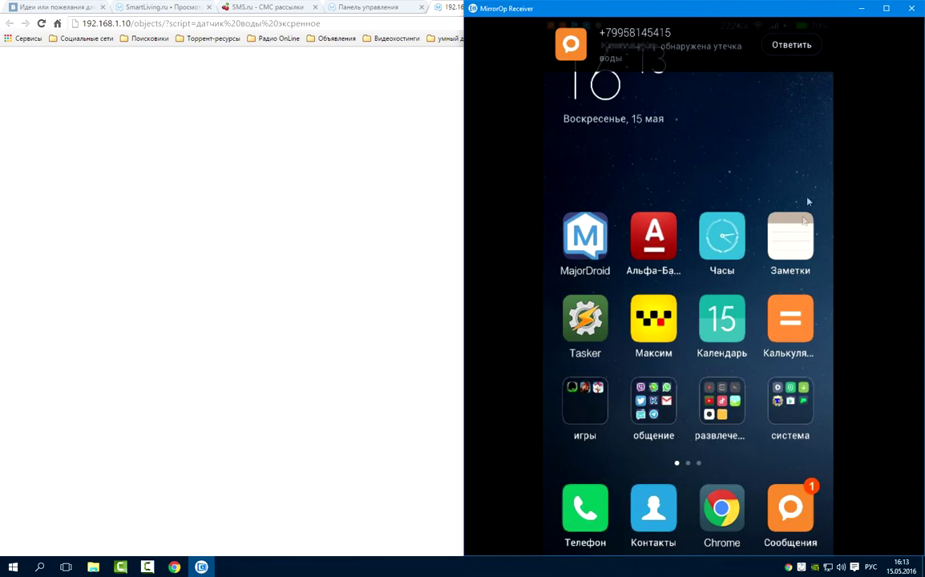
pyautogui.click(799, 51)
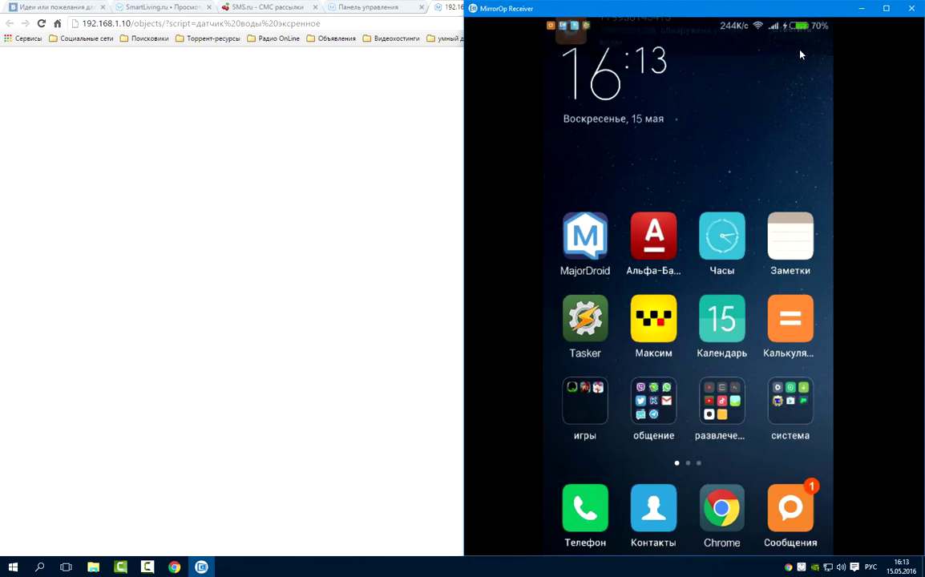